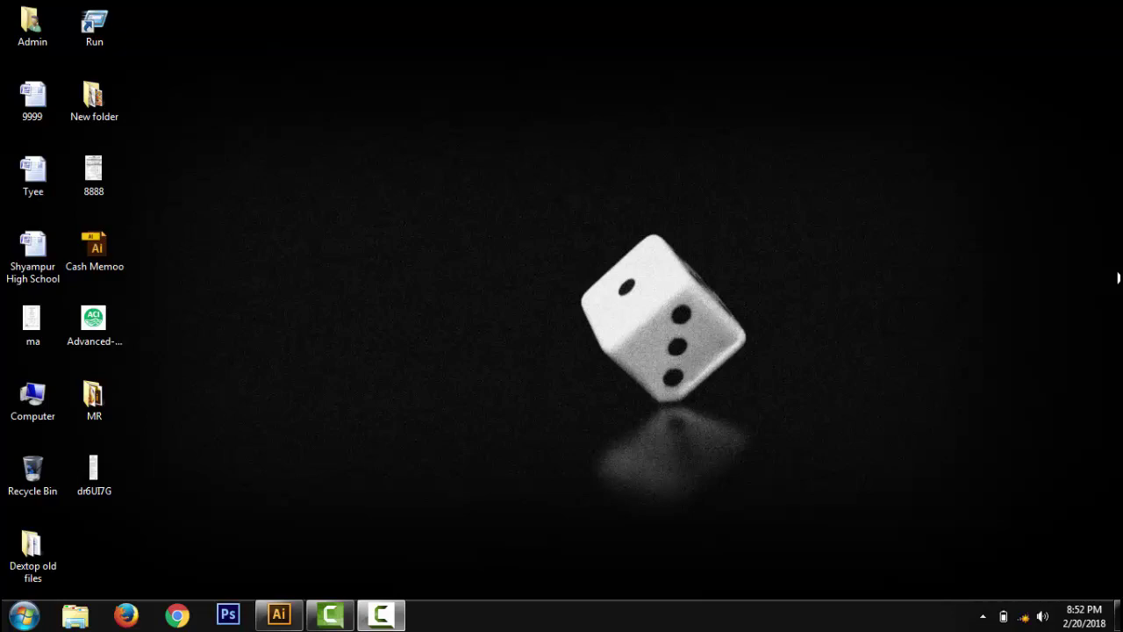
right_click(633, 267)
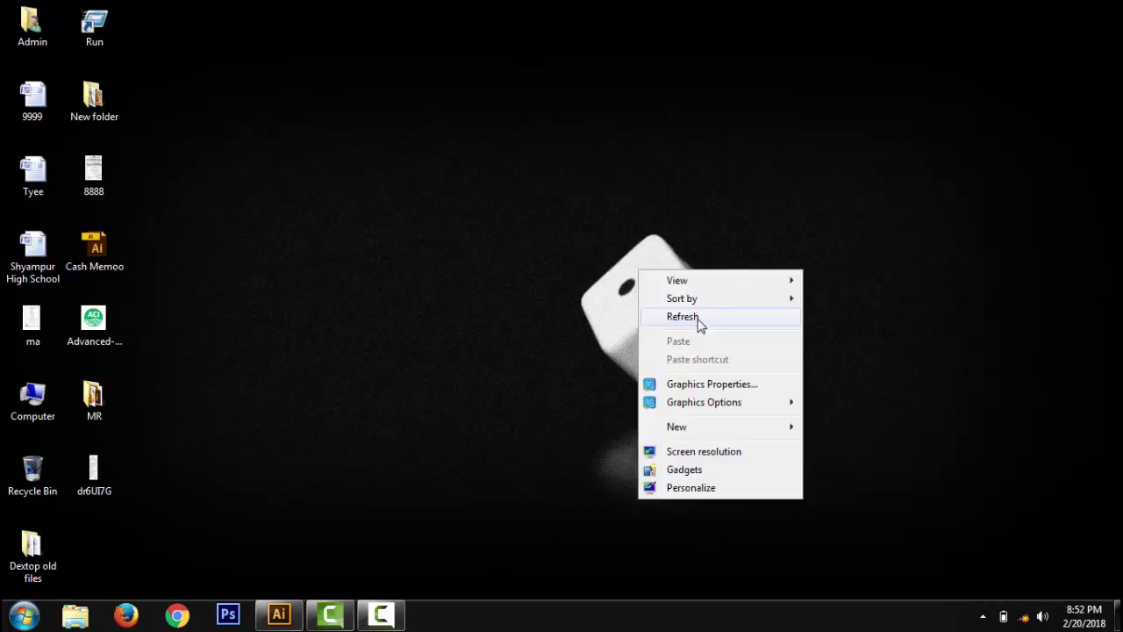
click(698, 318)
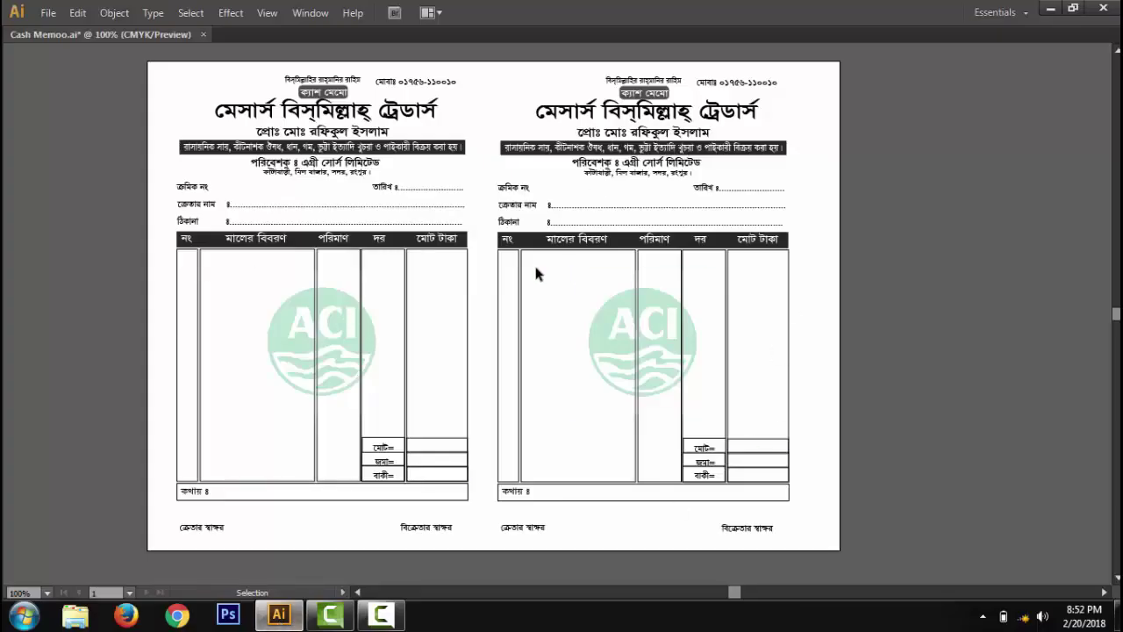
Switch to Illustrator and examine the two side-by-side cash memo copies in Cash Memoo.ai
key(a)
key(v)
click(983, 617)
key(z)
click(549, 316)
drag(346, 267, 492, 371)
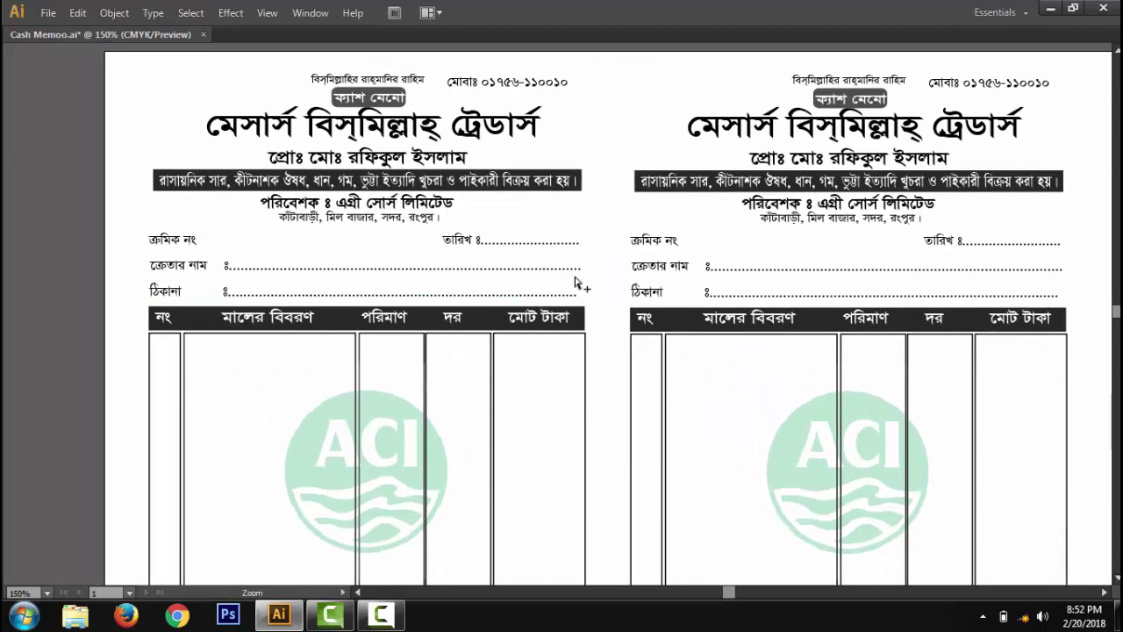
key(ctrl+minus)
scroll(428, 328, down, 2)
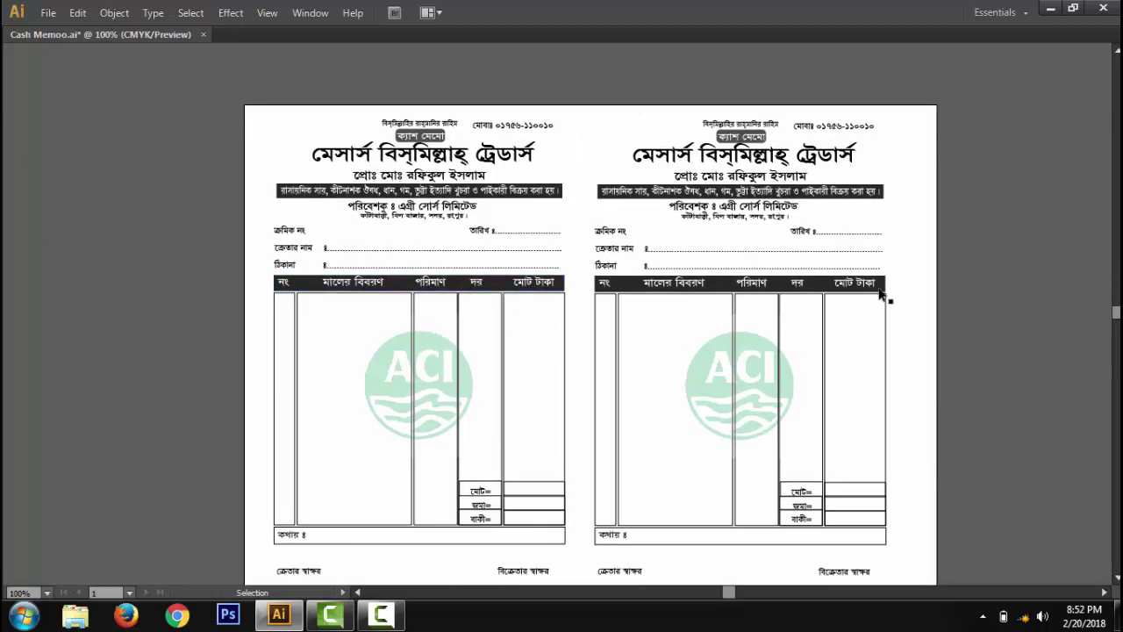
click(401, 402)
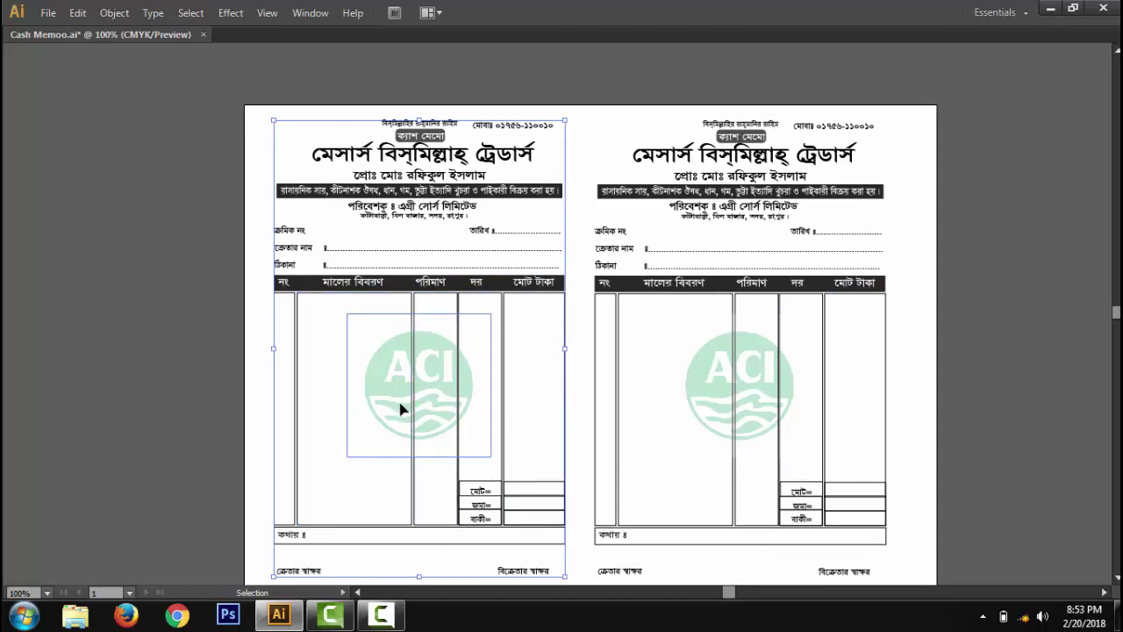
click(910, 399)
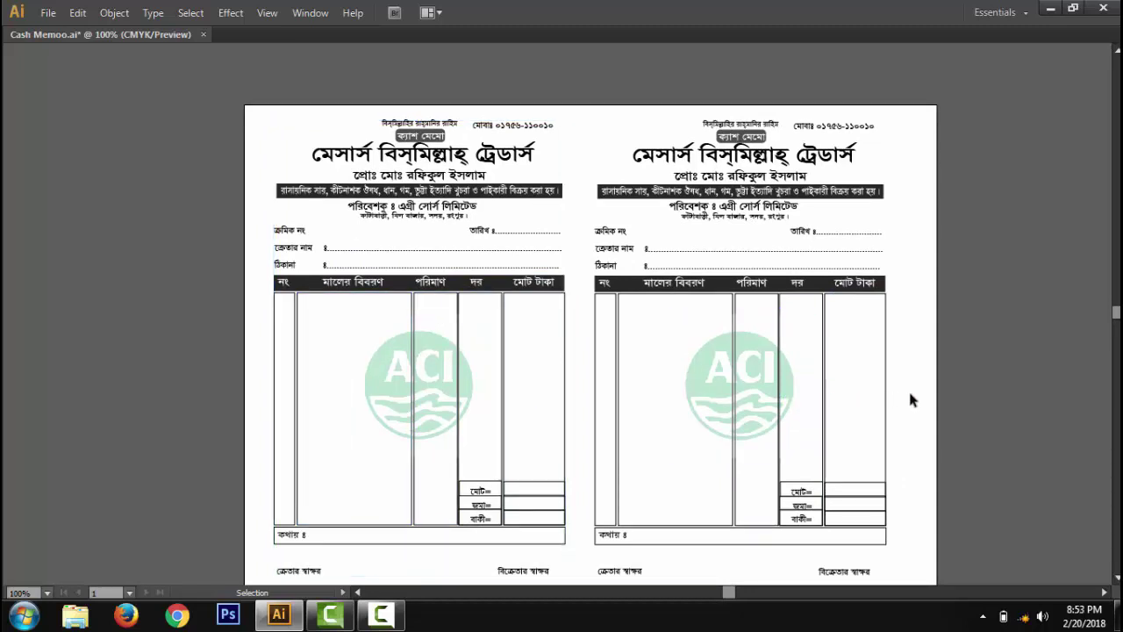
scroll(910, 399, down, 1)
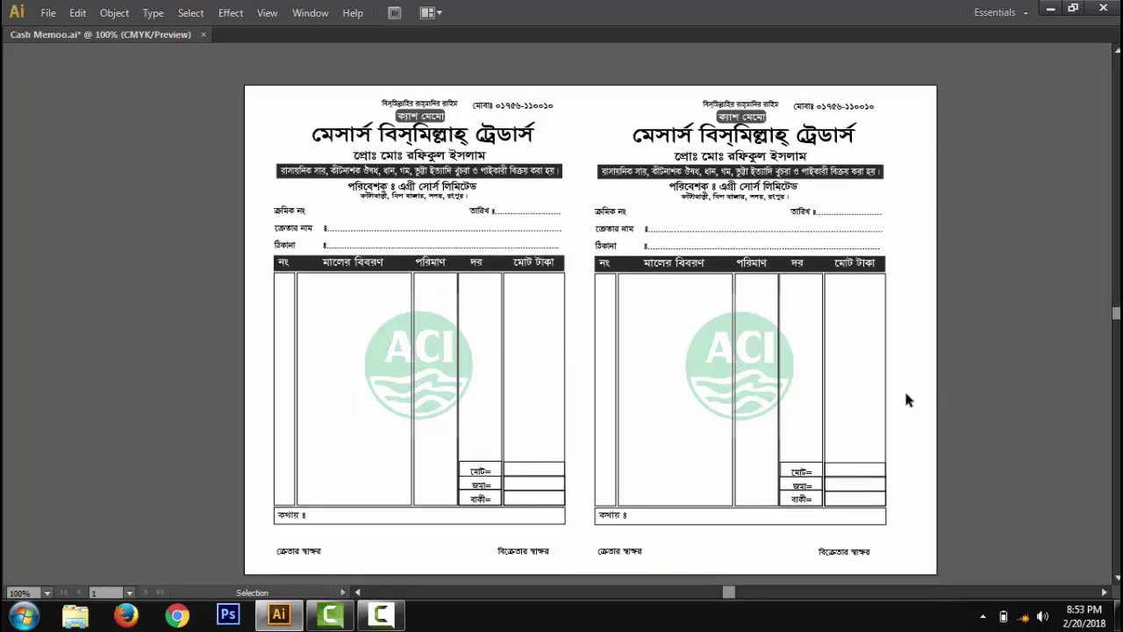
Delete the duplicate cash memo on the right half of the artboard
click(703, 378)
click(916, 406)
drag(907, 85, 596, 560)
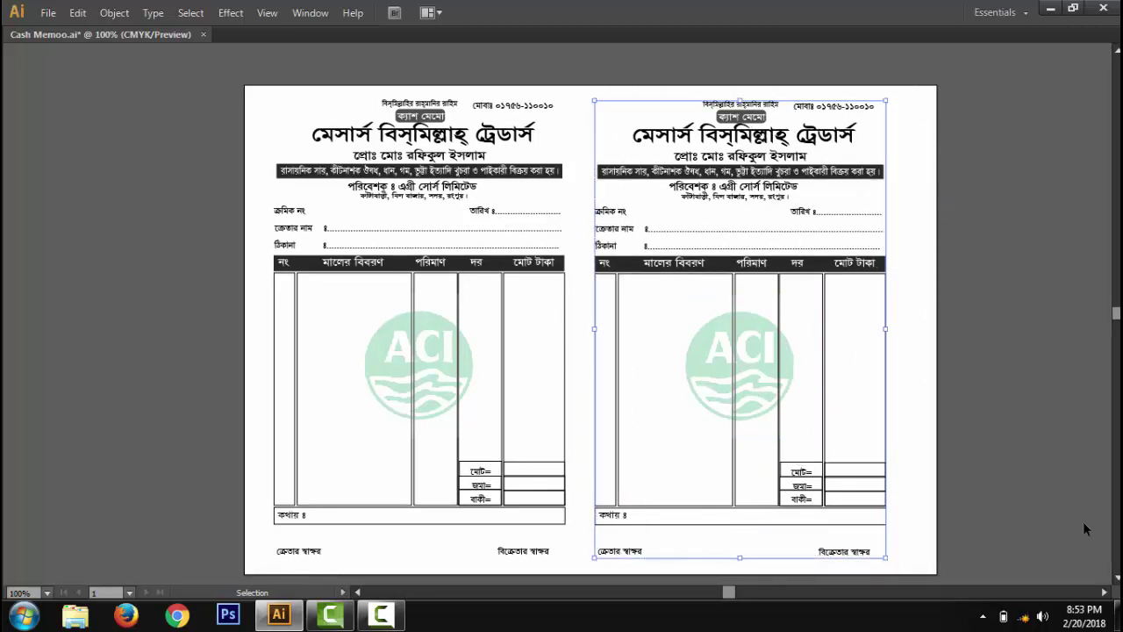
key(Delete)
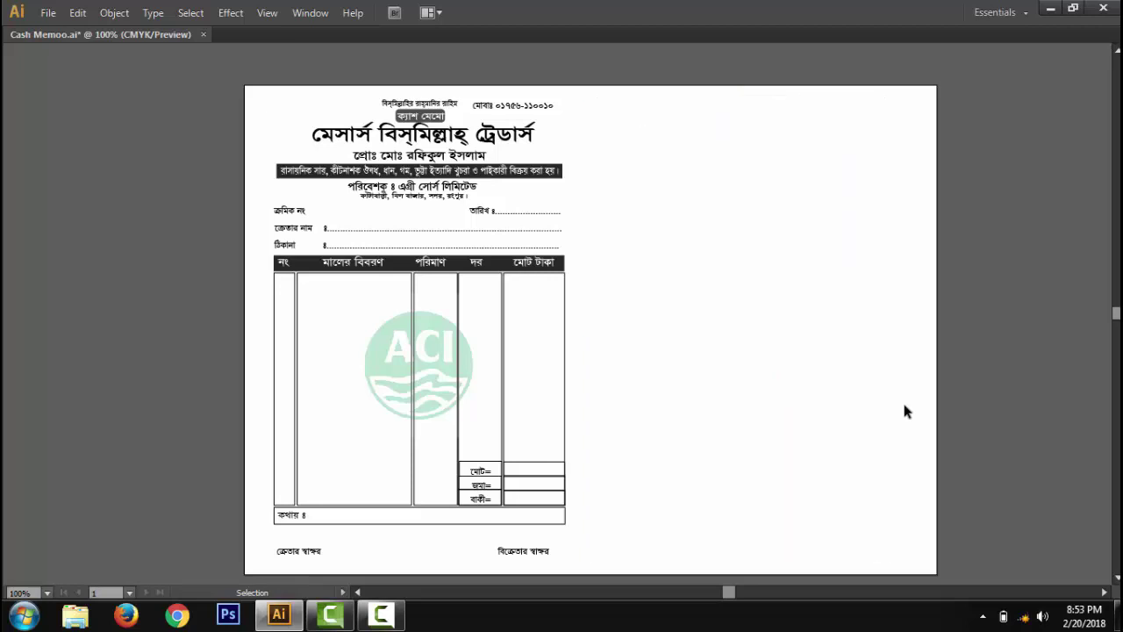
Show the hidden tool panels and ungroup the remaining cash memo
key(ctrl+plus)
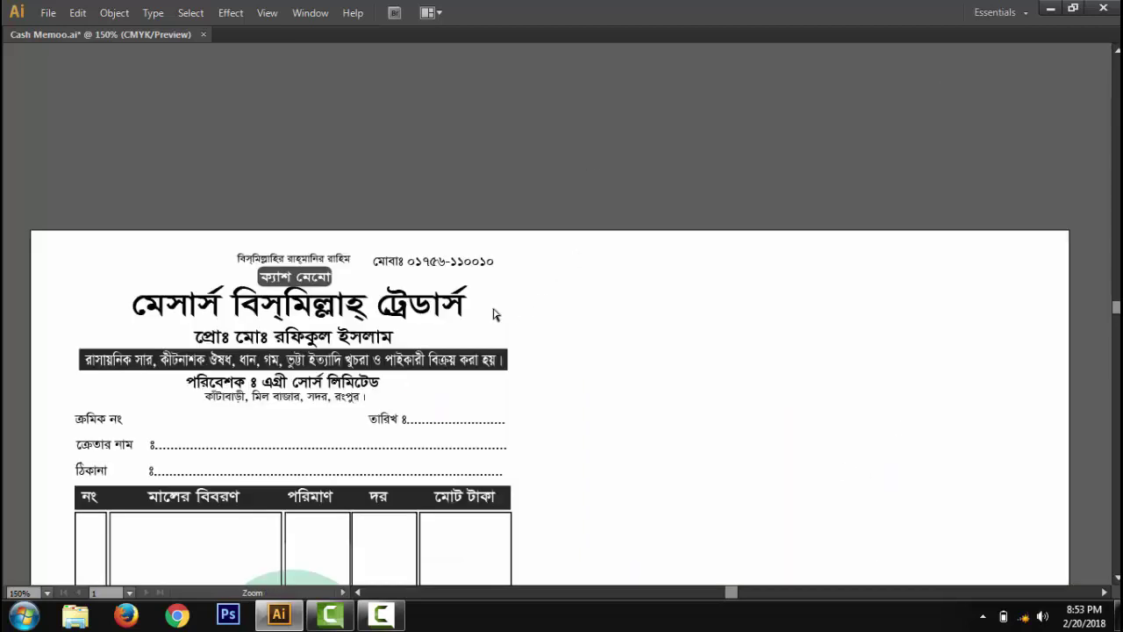
key(ctrl+plus)
key(z)
click(510, 298)
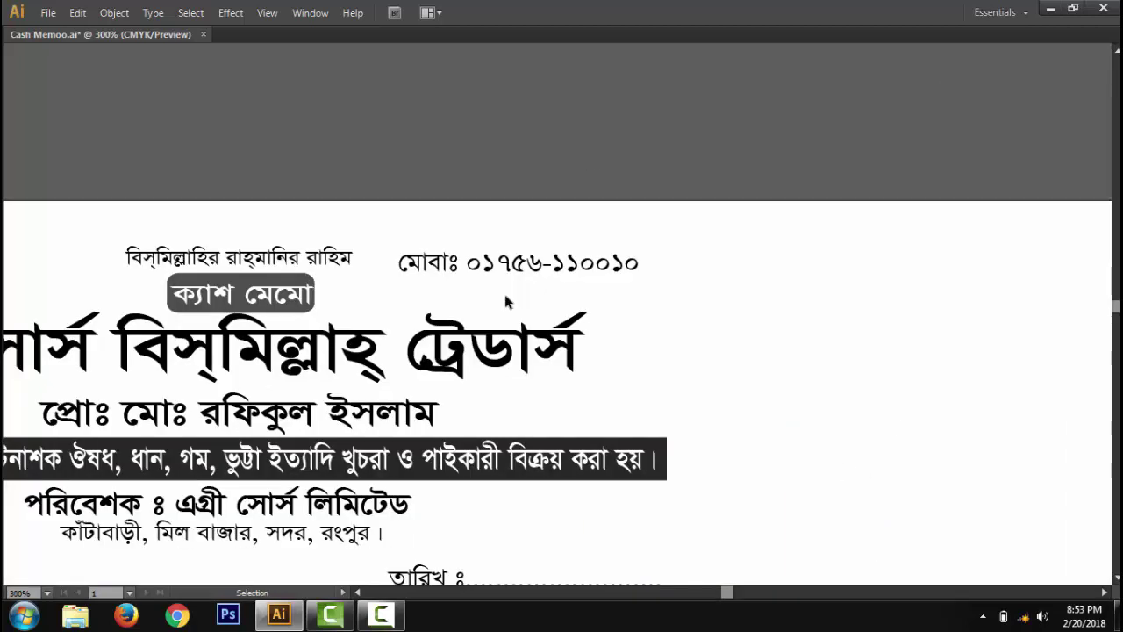
alt+click(498, 283)
key(v)
scroll(650, 342, down, 1)
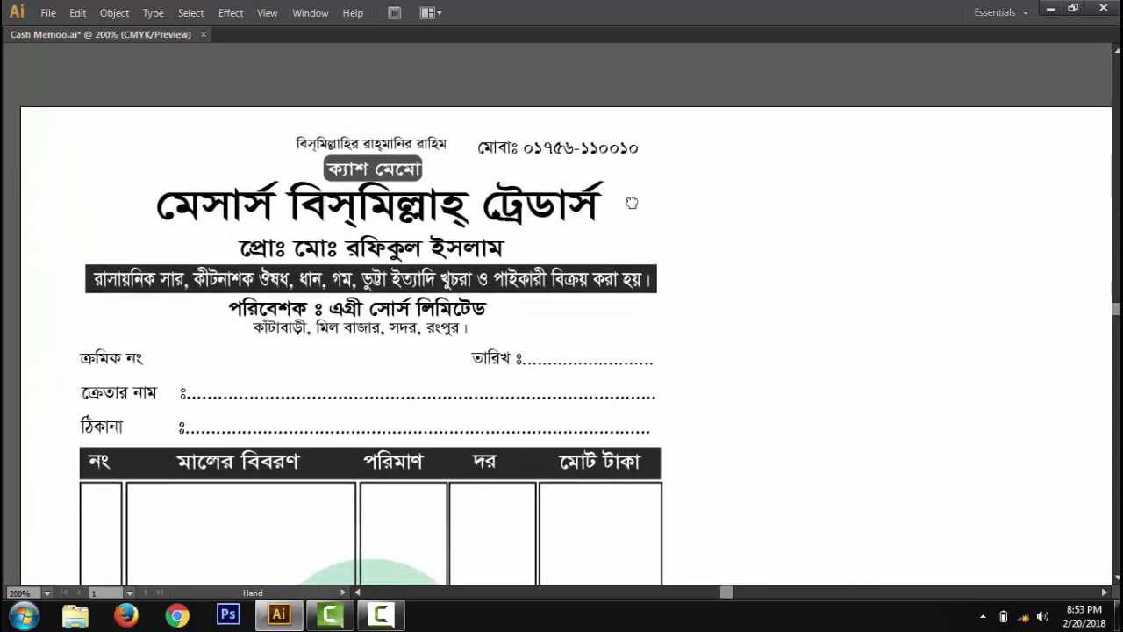
click(437, 231)
key(Tab)
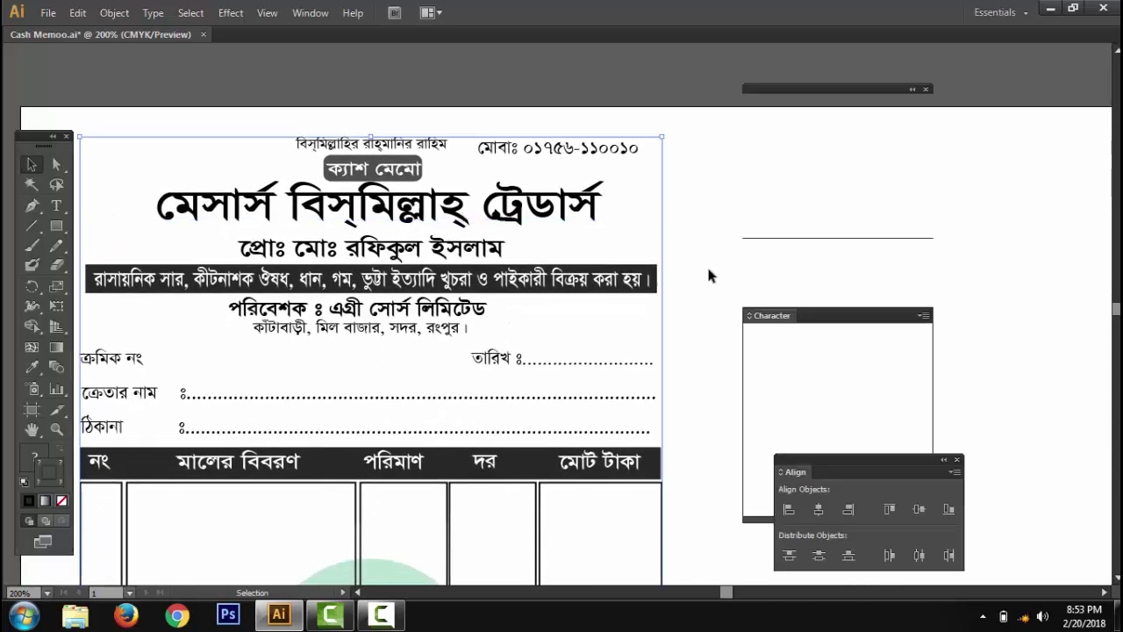
right_click(430, 207)
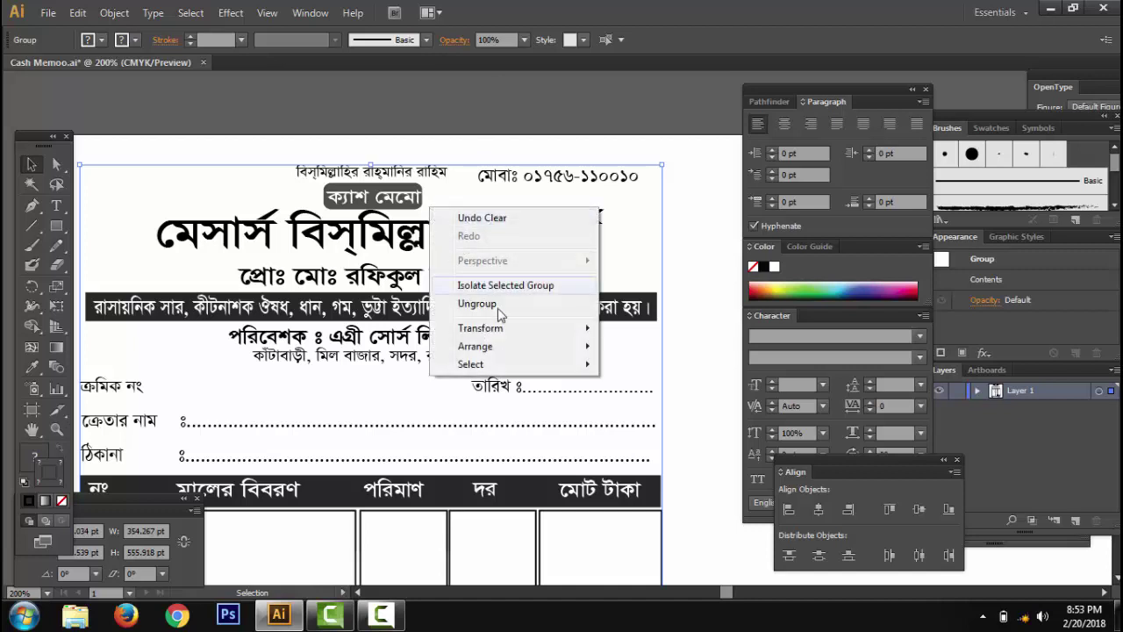
click(476, 303)
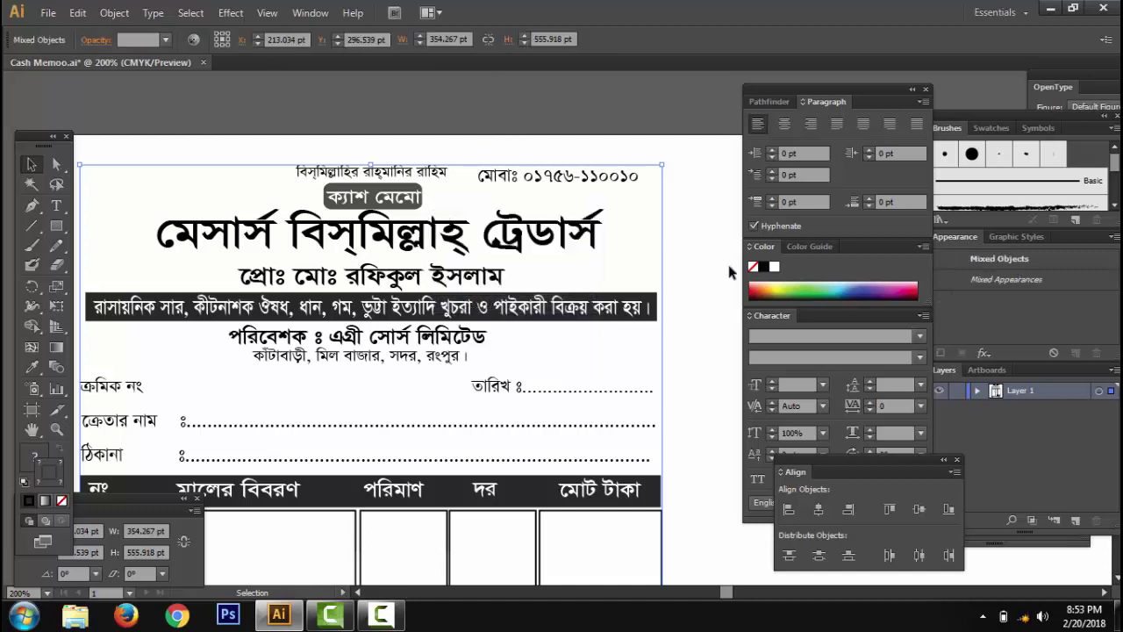
Ungroup the header block containing the business name, mobile line and ক্যাশ মেমো badge
click(406, 176)
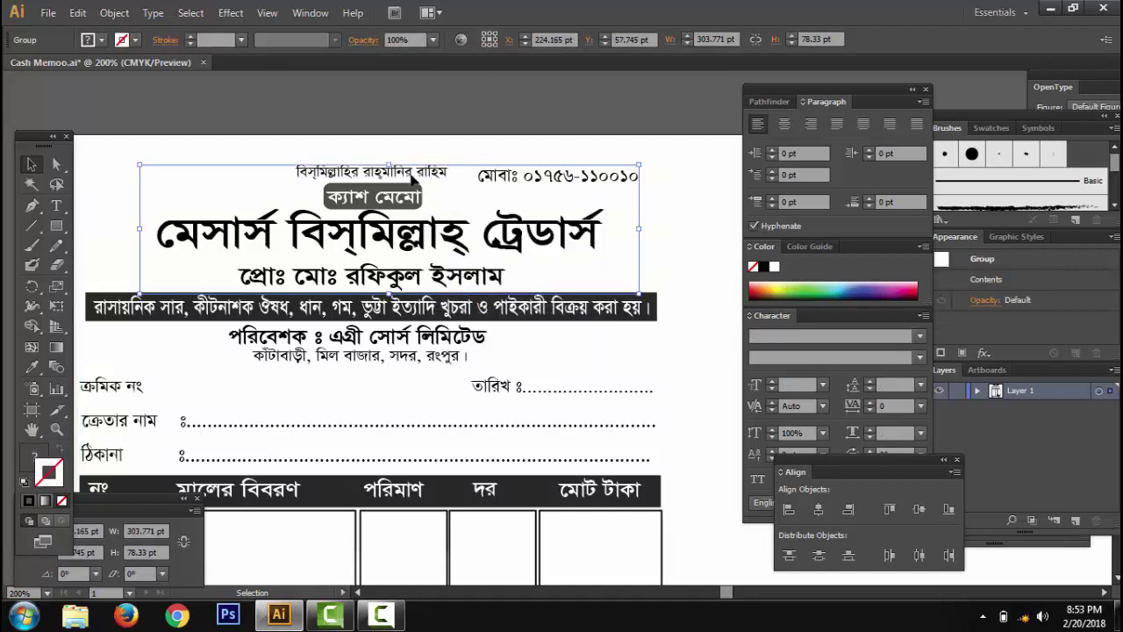
right_click(421, 176)
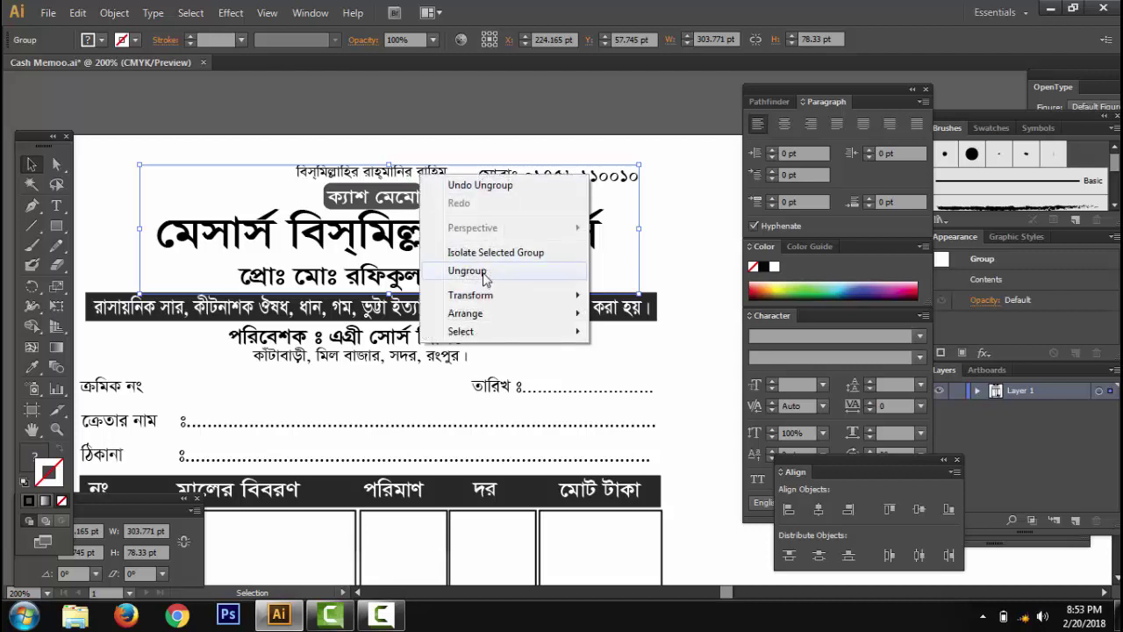
click(478, 266)
Check the header's separate objects: the opening text line, the mobile number line and the ক্যাশ মেমো badge
click(415, 175)
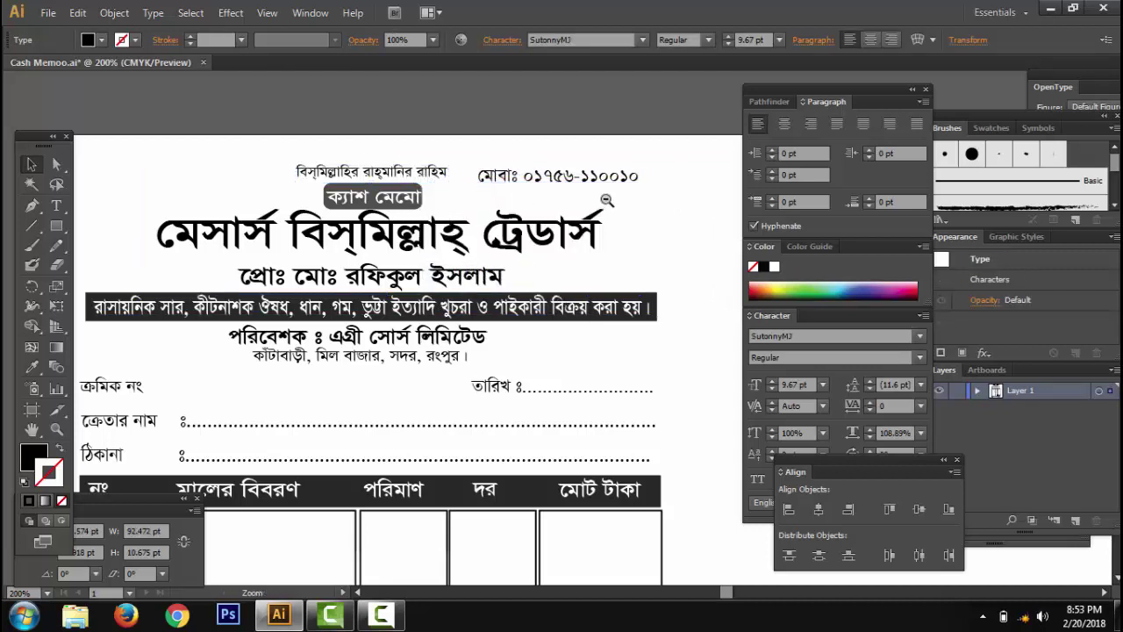
key(ctrl+minus)
drag(621, 346, 547, 208)
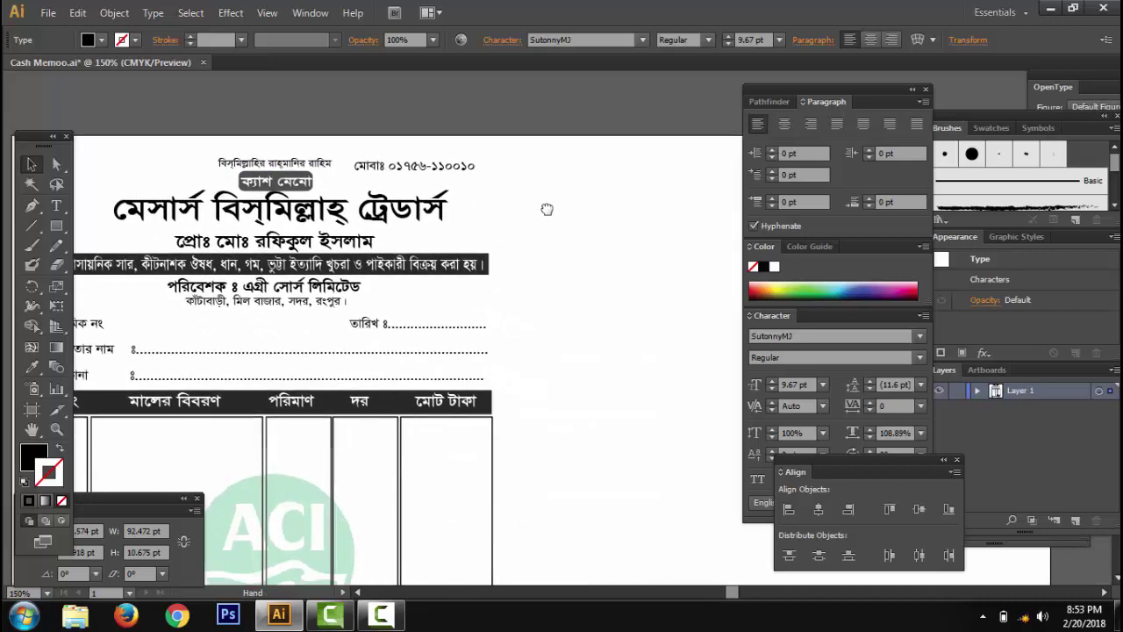
click(402, 154)
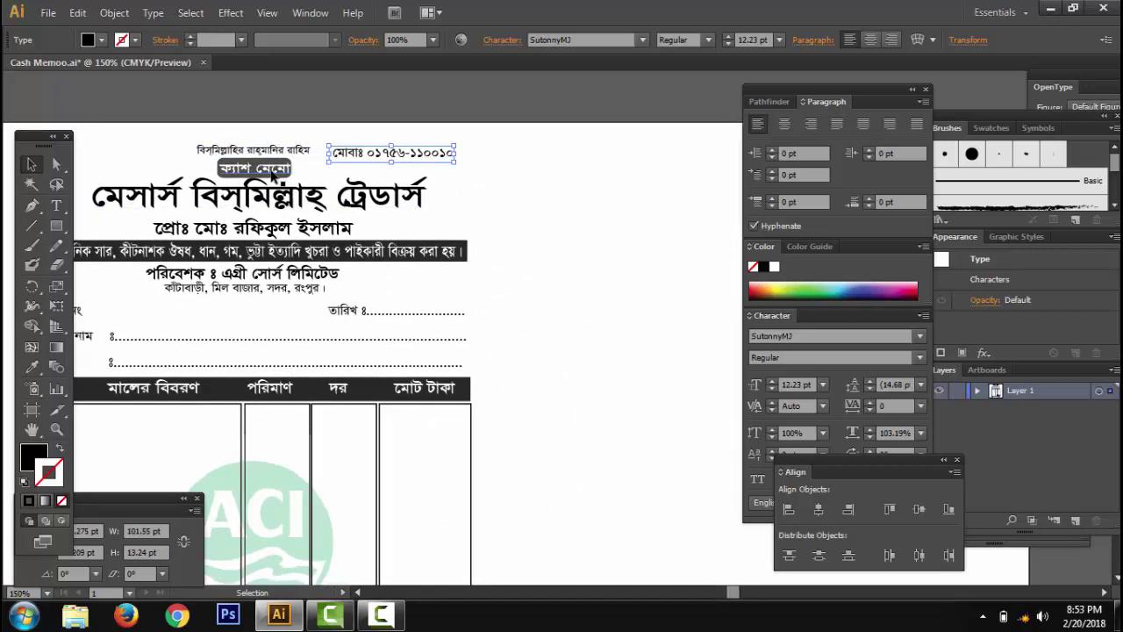
key(ctrl+plus)
click(239, 262)
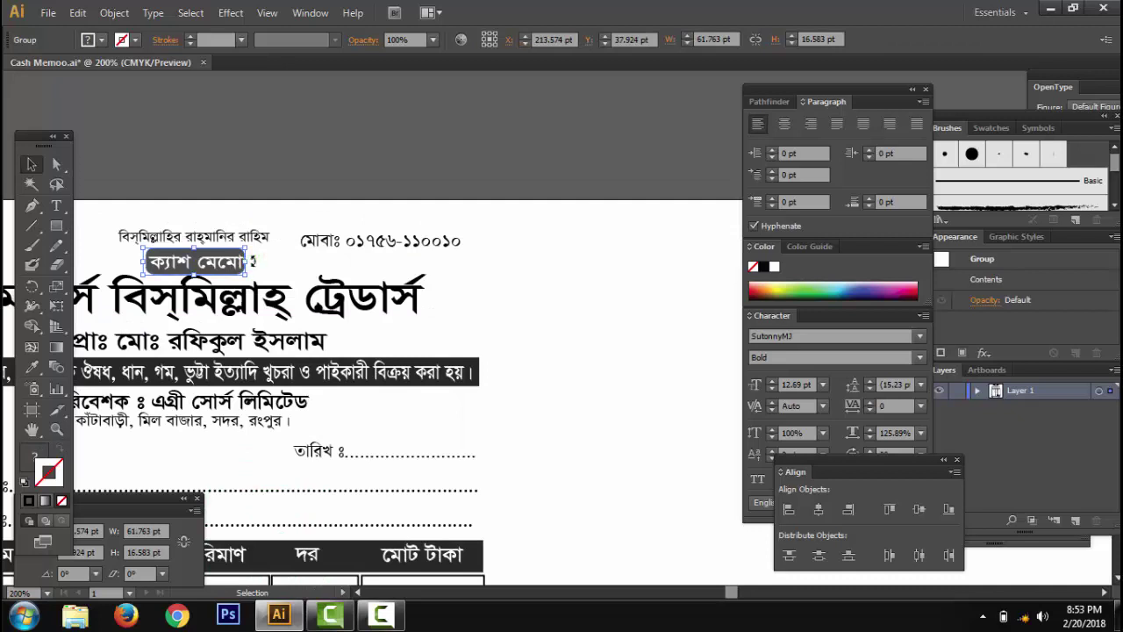
click(263, 266)
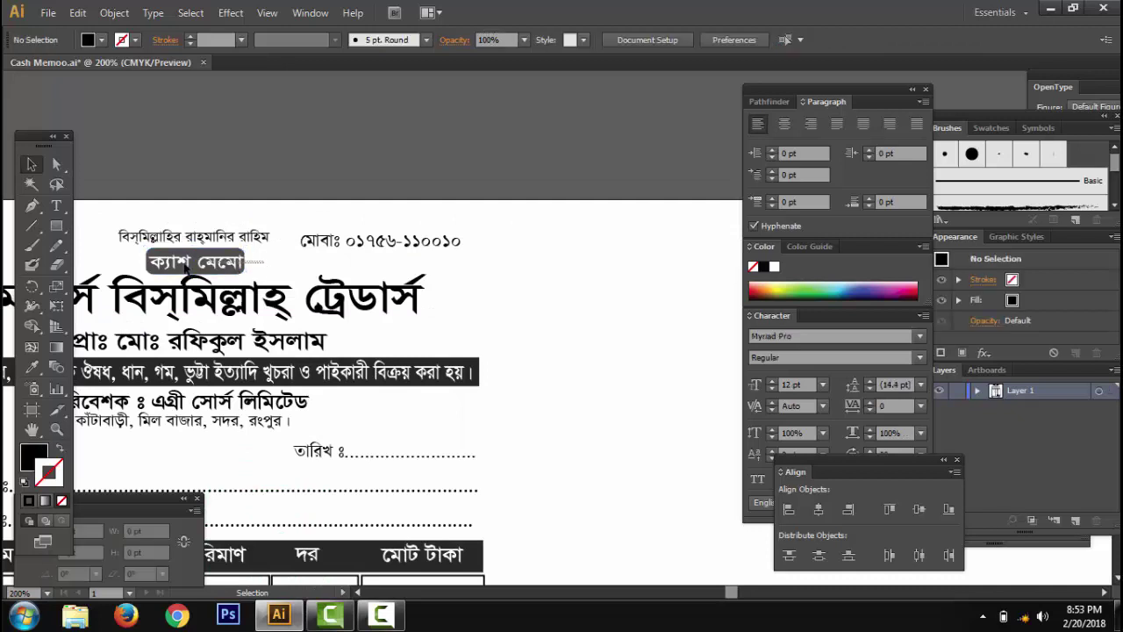
Move the ক্যাশ মেমো badge to the empty area right of the memo, at about X 448 pt, Y 46 pt
drag(191, 263, 586, 277)
click(601, 325)
click(584, 274)
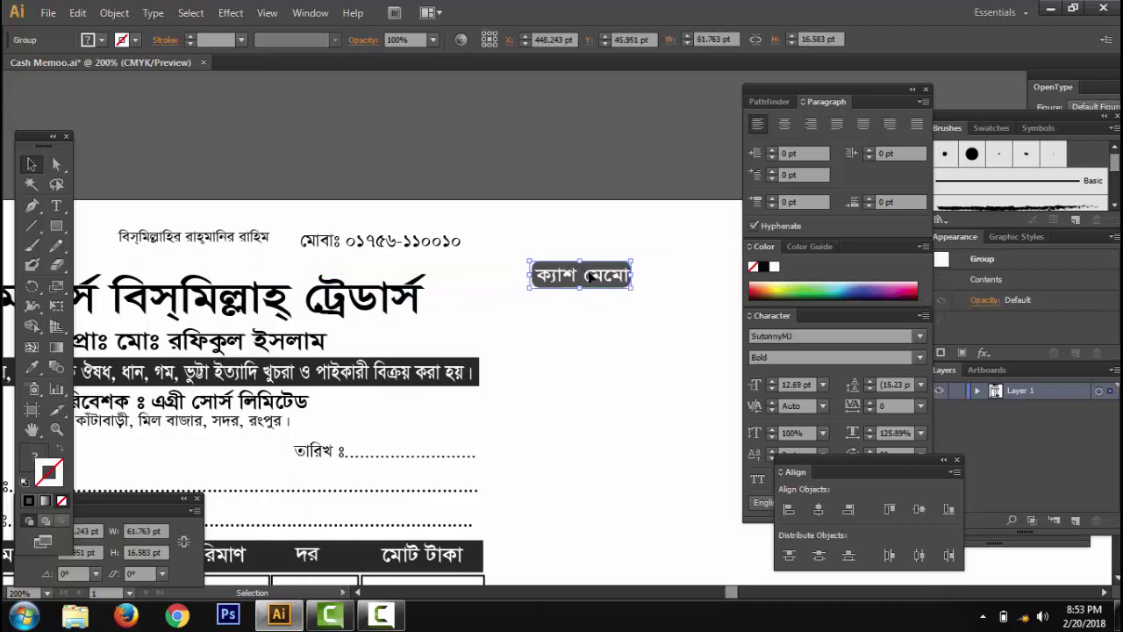
Ungroup the ক্যাশ মেমো badge and move its white text below the grey rounded shape
right_click(588, 273)
click(635, 369)
click(604, 279)
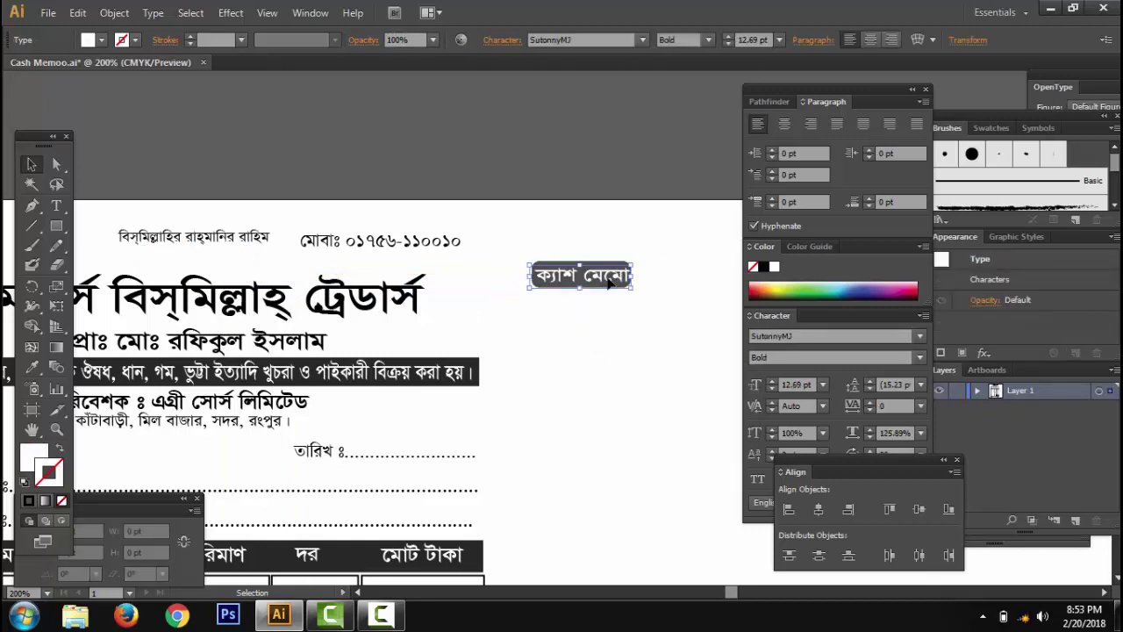
drag(603, 279, 608, 342)
click(614, 272)
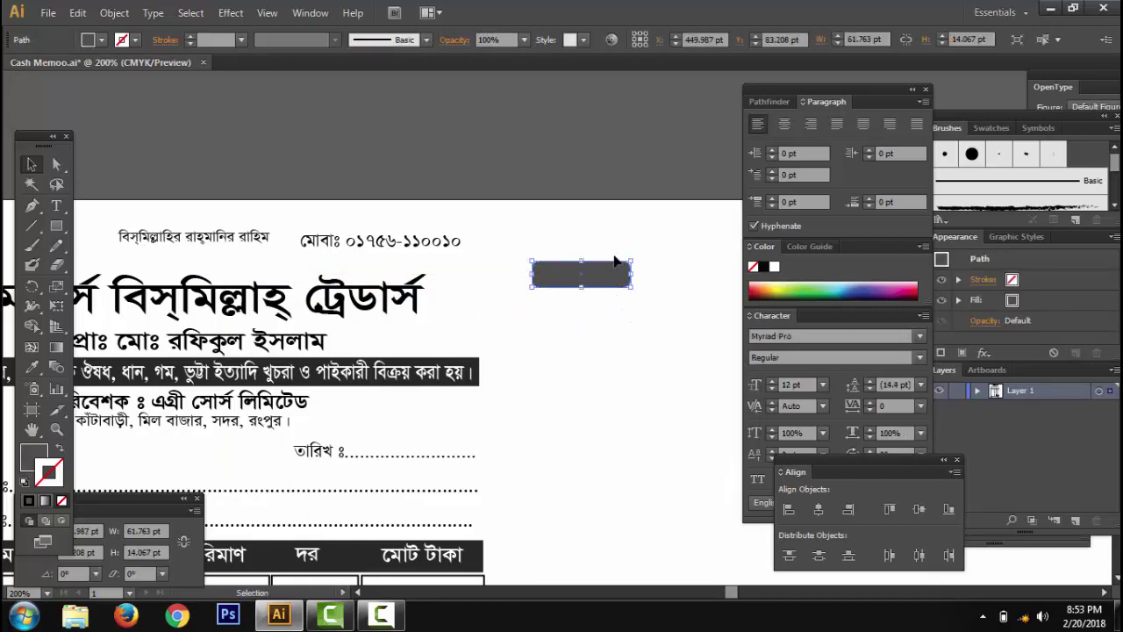
Draw a rounded rectangle about 79 by 19 pt below the badge shape and fill it with dark grey #494949
drag(62, 227, 138, 245)
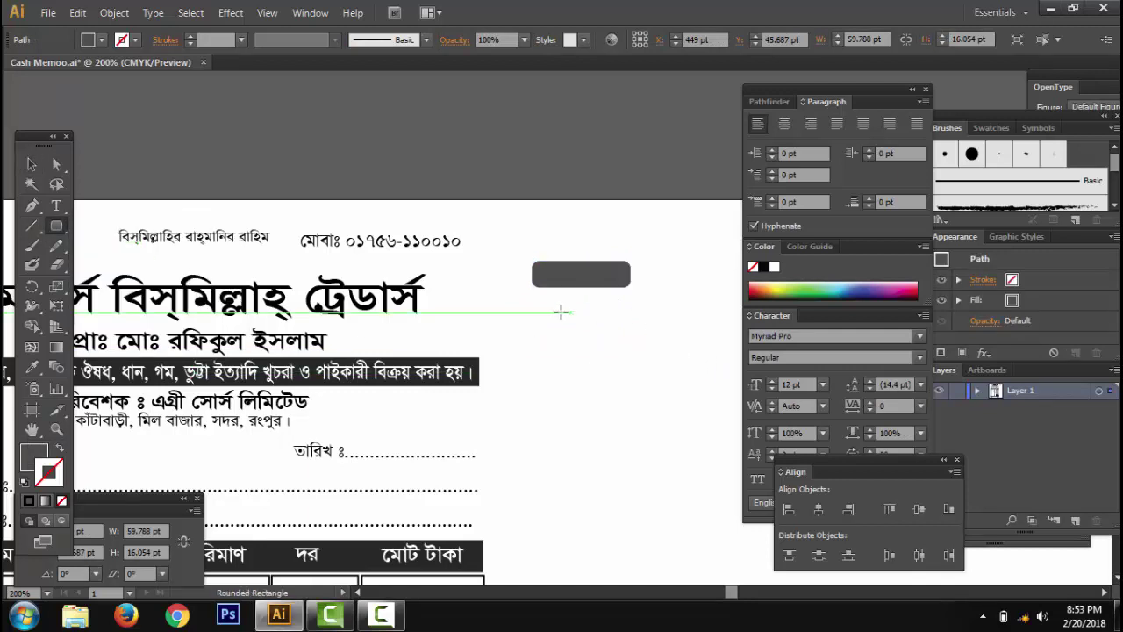
drag(534, 339, 663, 371)
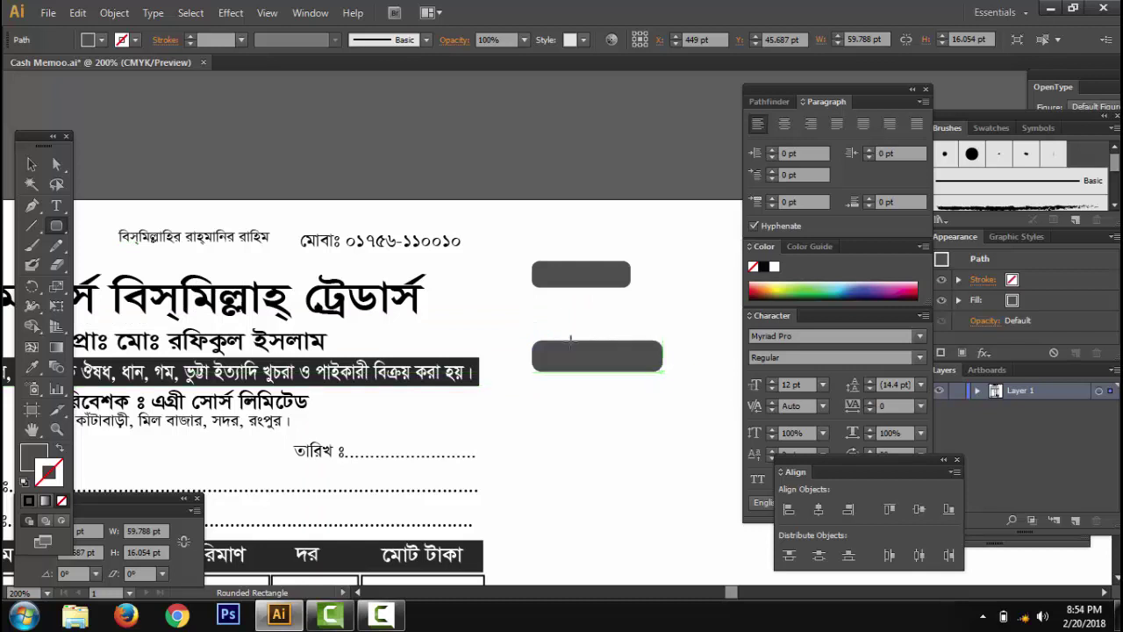
double_click(35, 458)
drag(697, 439, 638, 450)
click(998, 309)
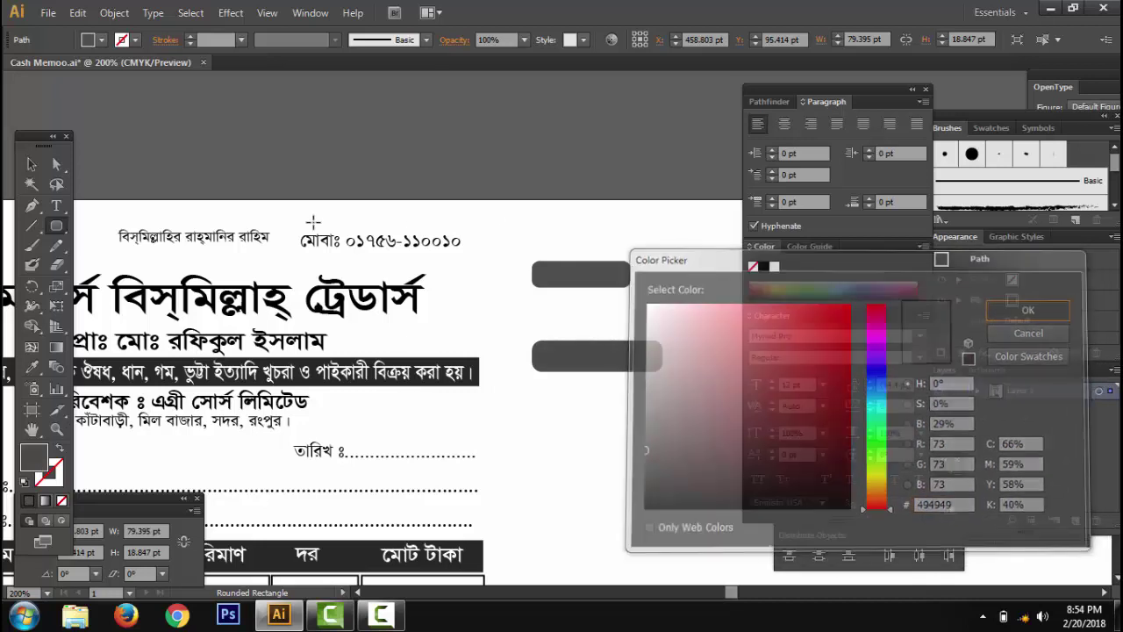
Center the white ক্যাশ মেমো text on the new rounded rectangle and bring it to the front
click(32, 165)
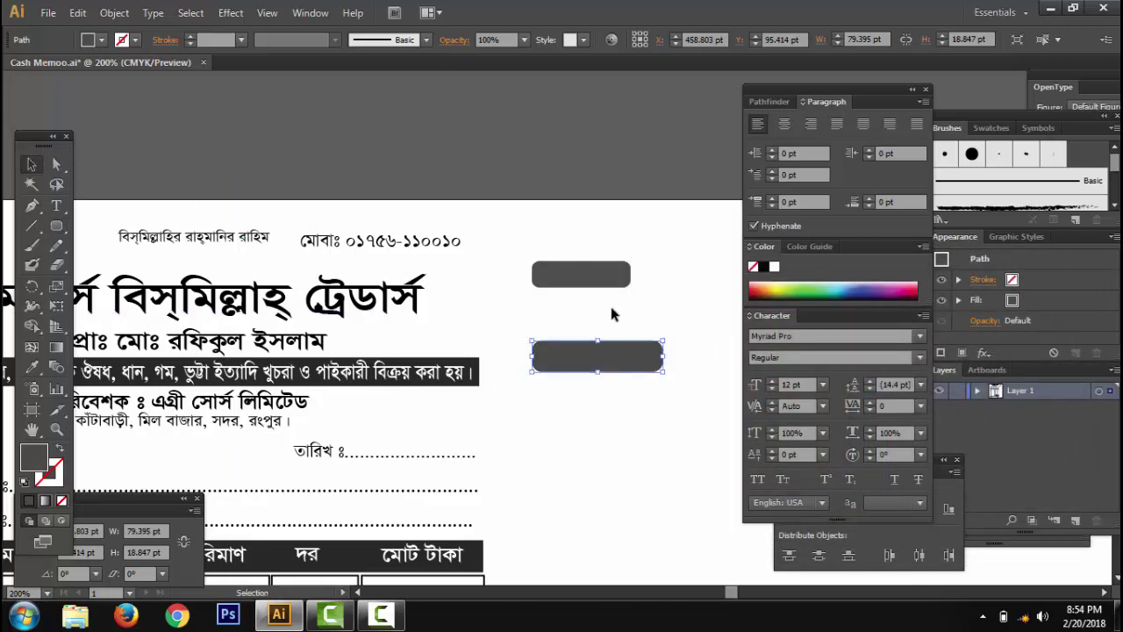
click(557, 326)
drag(566, 315, 515, 321)
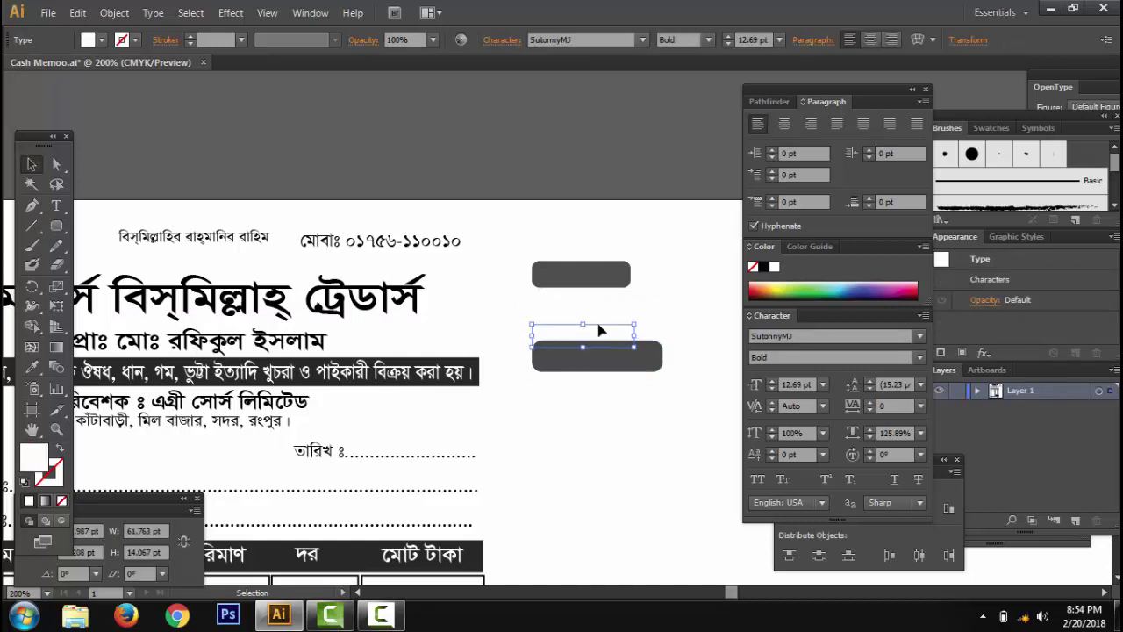
drag(598, 325, 616, 350)
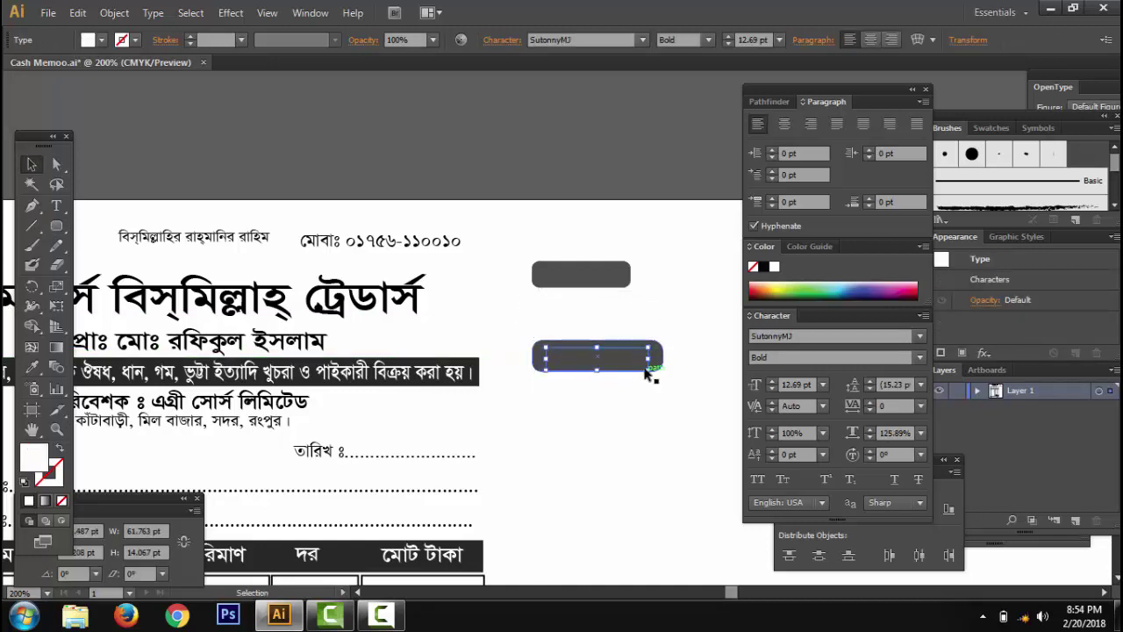
key(Up)
key(Up)
right_click(635, 358)
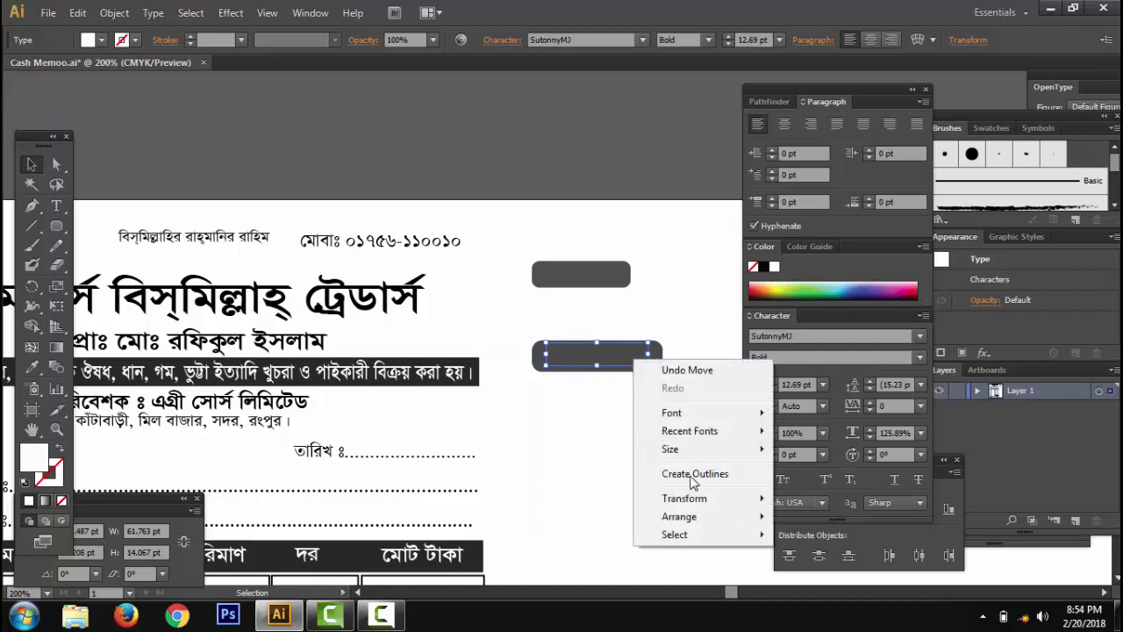
mouse_move(715, 519)
click(819, 515)
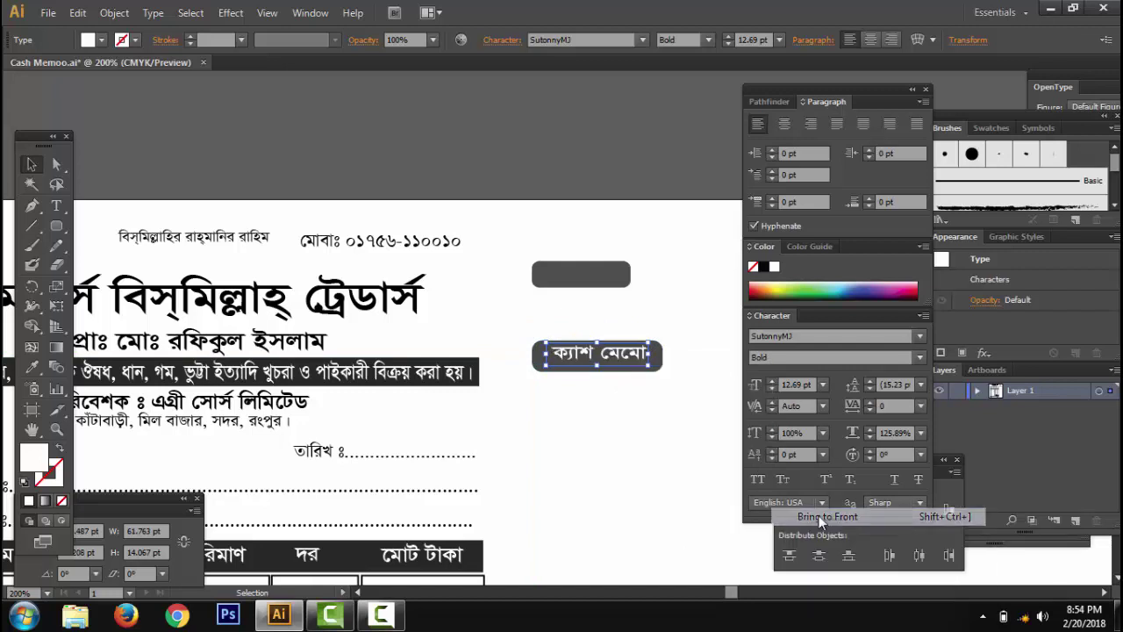
click(651, 430)
Undo the text placement, the new rounded rectangle and the splitting of the ক্যাশ মেমো badge
key(ctrl+z)
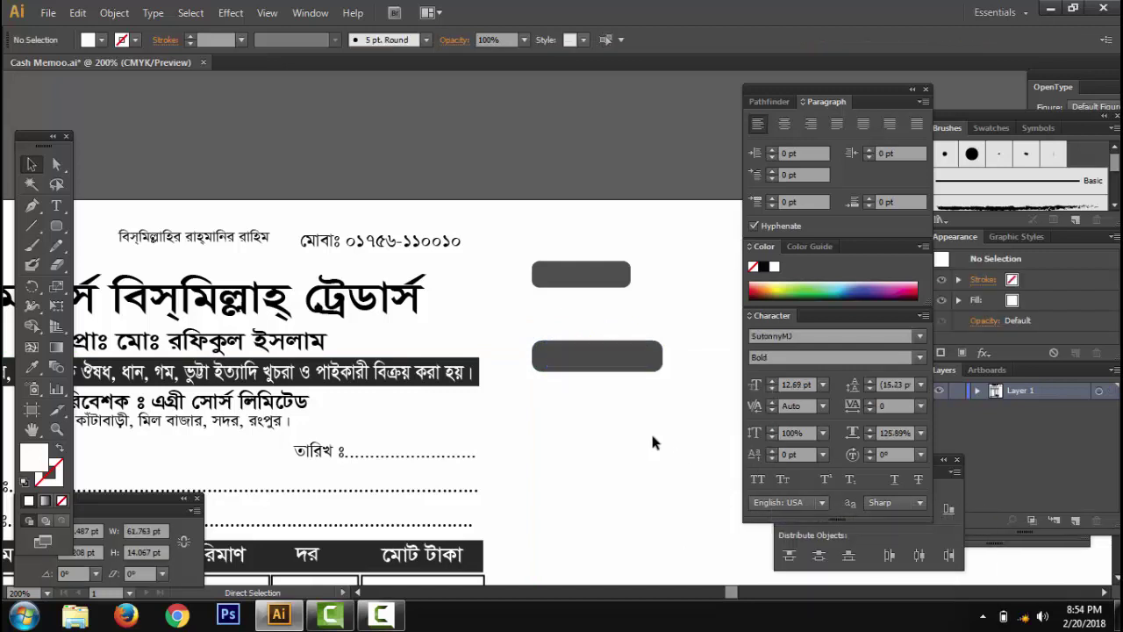
key(ctrl+z)
key(ctrl+z)
key(ctrl+z)
key(ctrl+z)
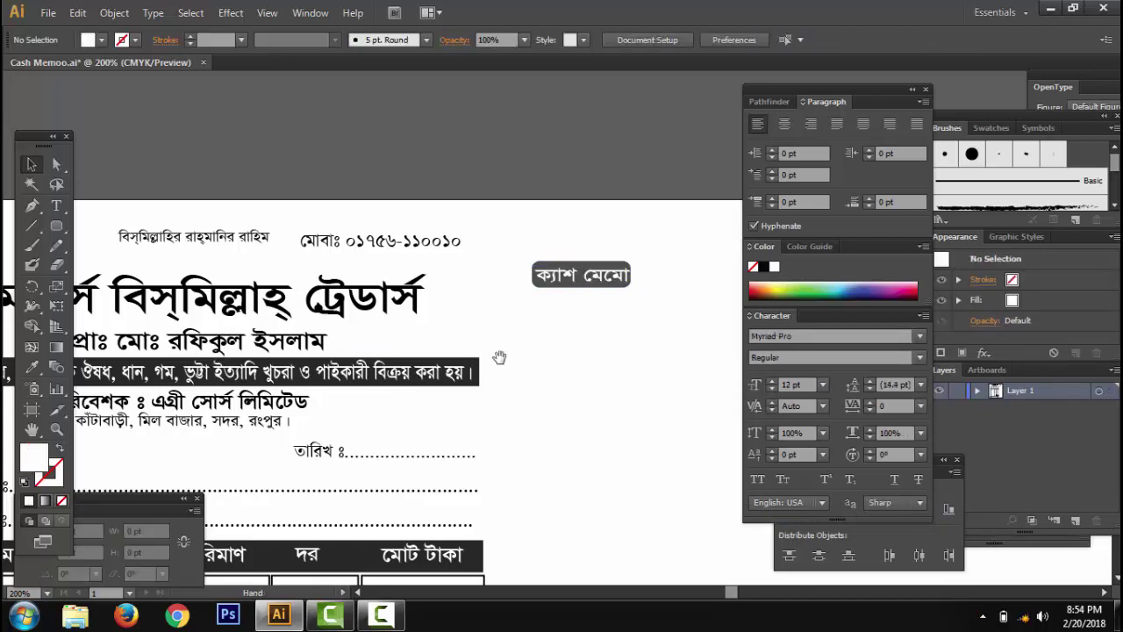
Undo three more of the recent header edits and deselect the company title
key(ctrl+z)
key(ctrl+z)
key(ctrl+z)
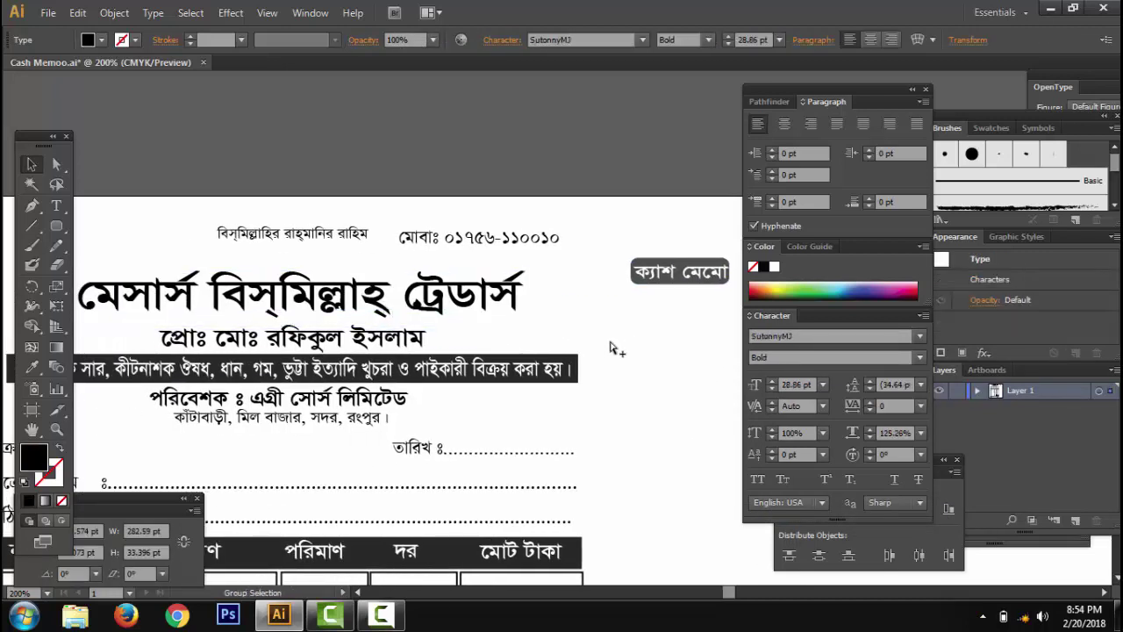
key(ctrl+minus)
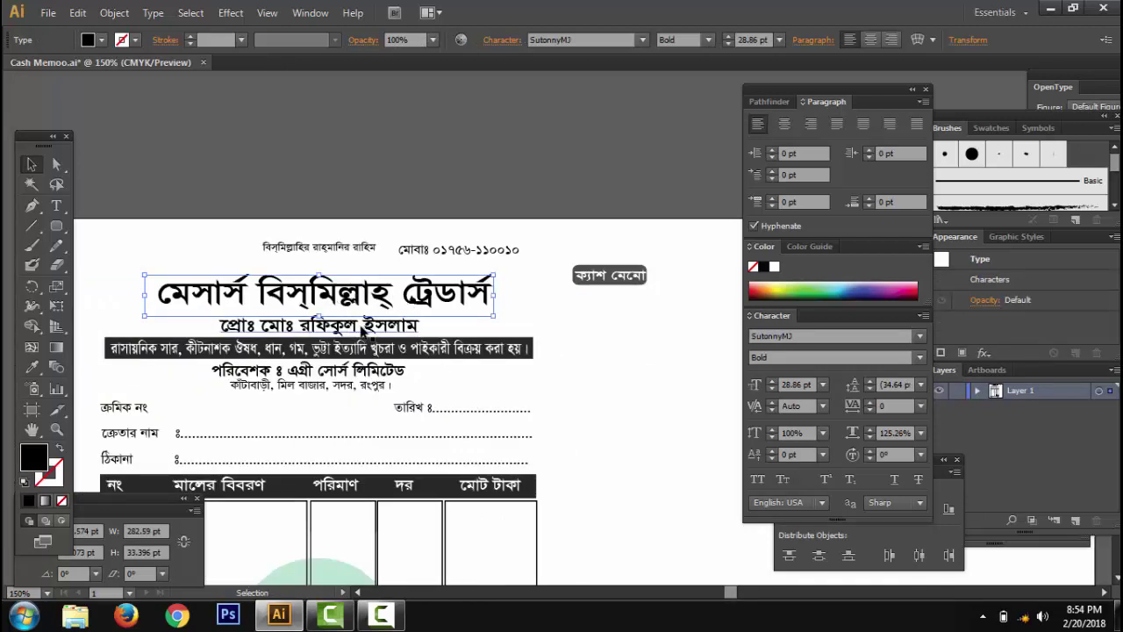
click(620, 389)
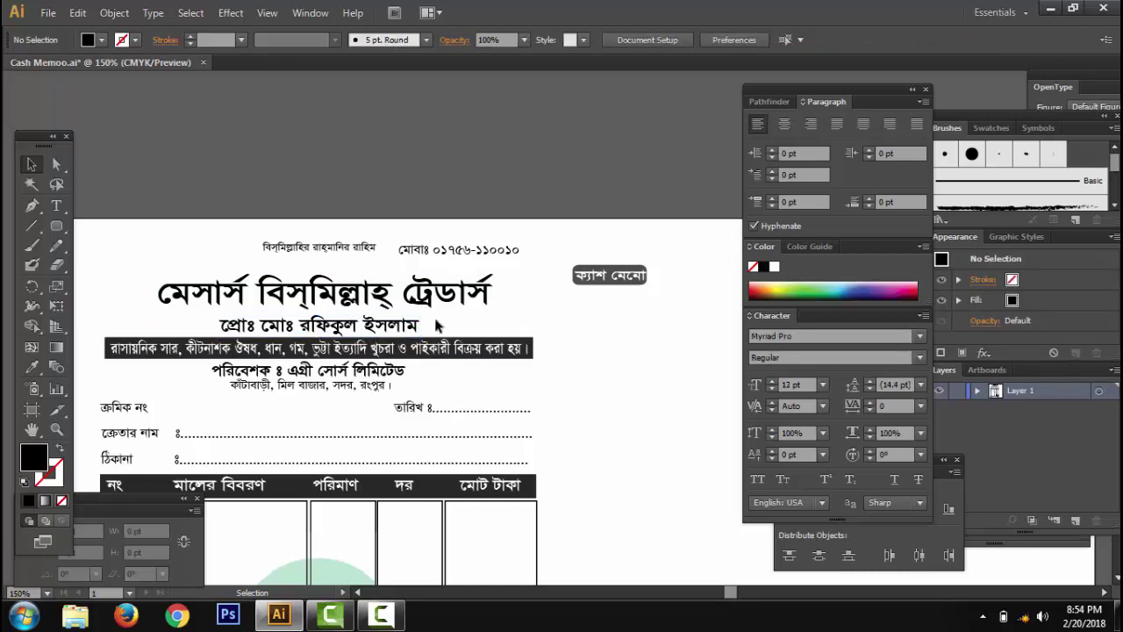
Move the ক্যাশ মেমো badge directly above the company title and align the badge and surrounding header lines horizontally by their centers
drag(608, 274, 319, 265)
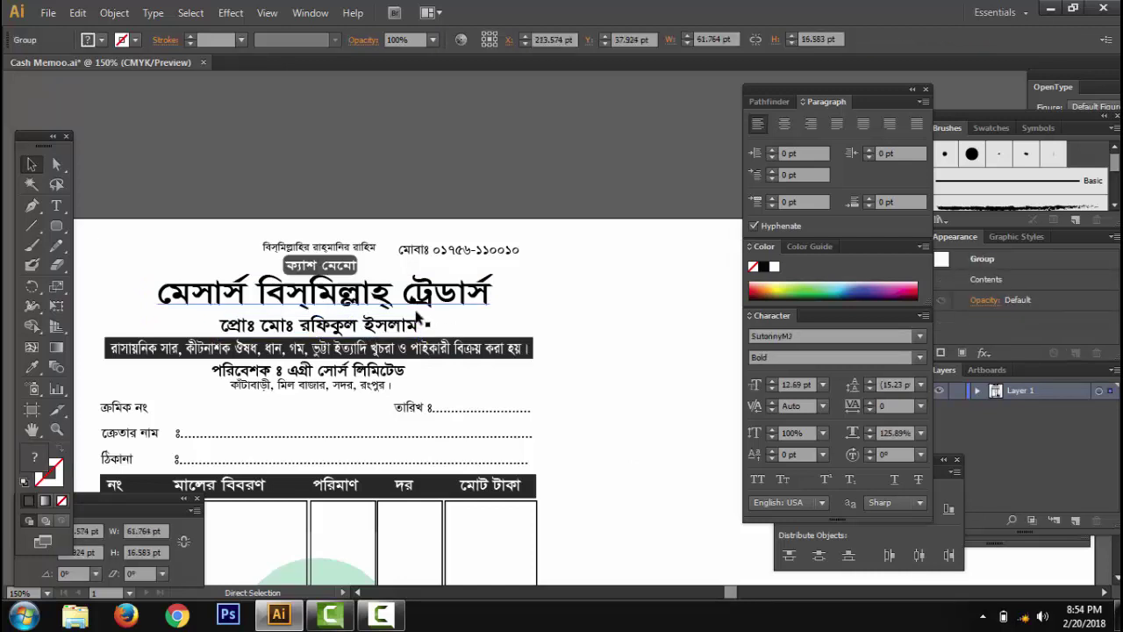
click(542, 316)
drag(247, 237, 385, 335)
right_click(343, 291)
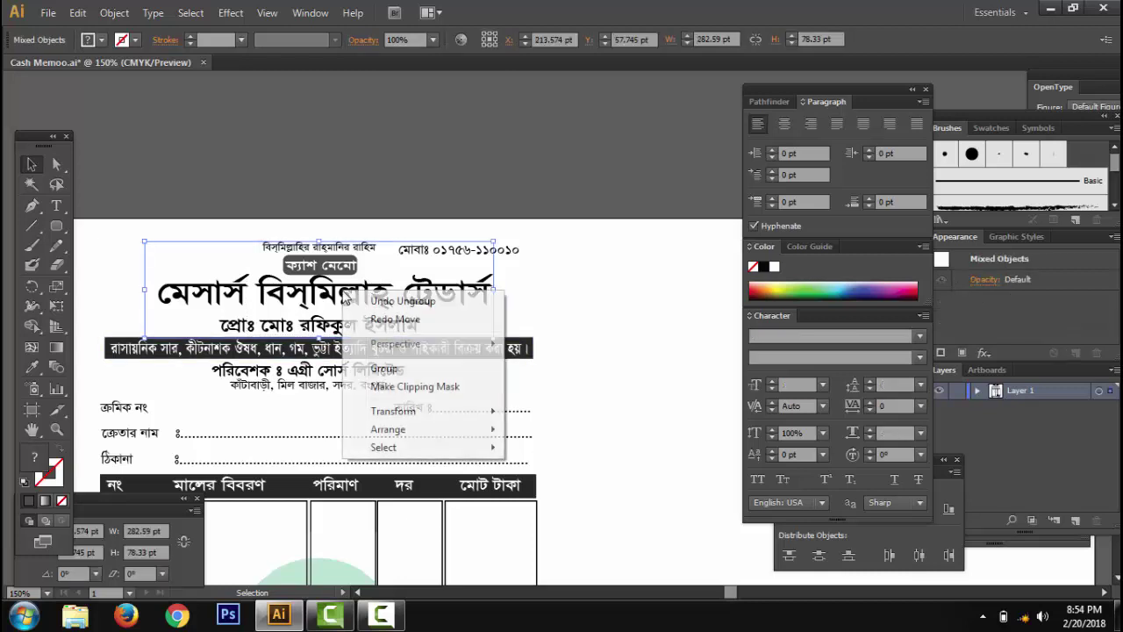
click(873, 531)
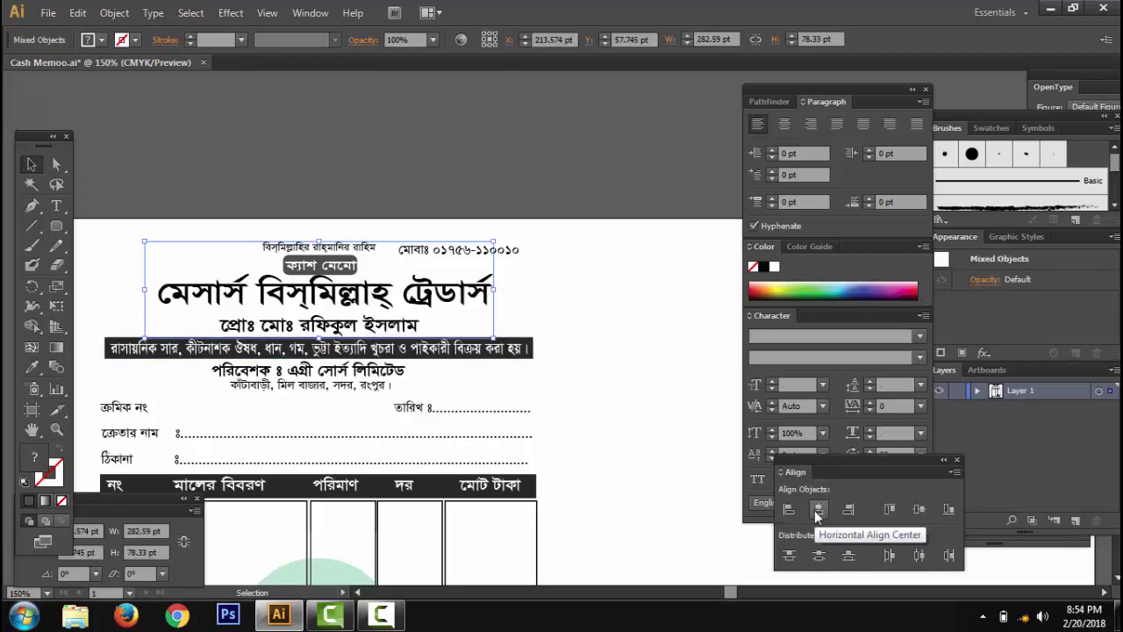
click(817, 512)
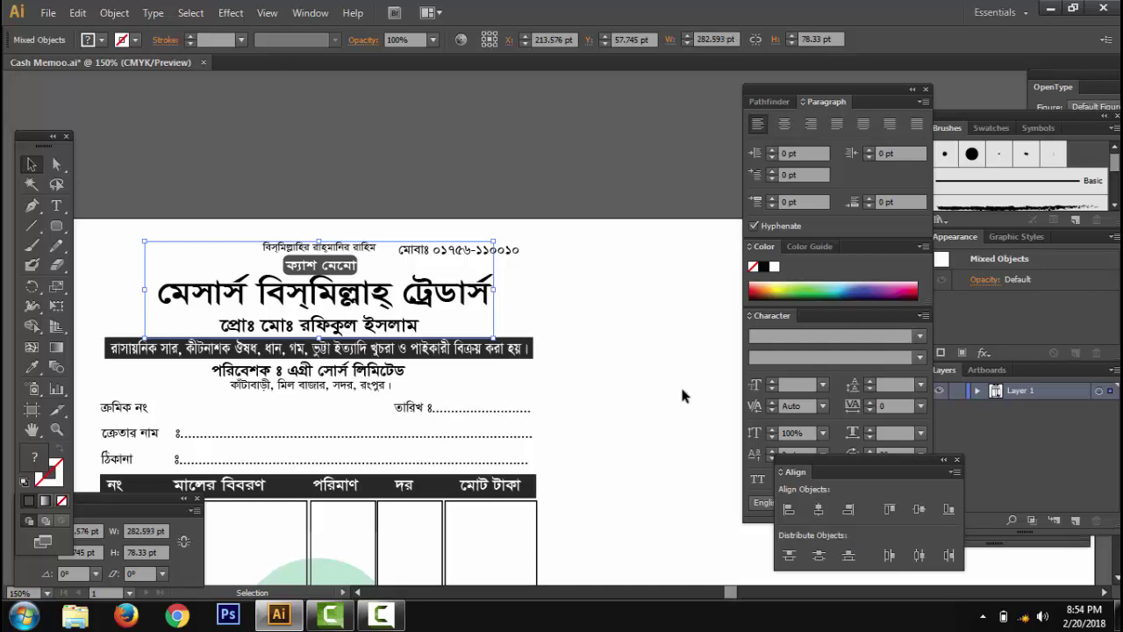
click(682, 395)
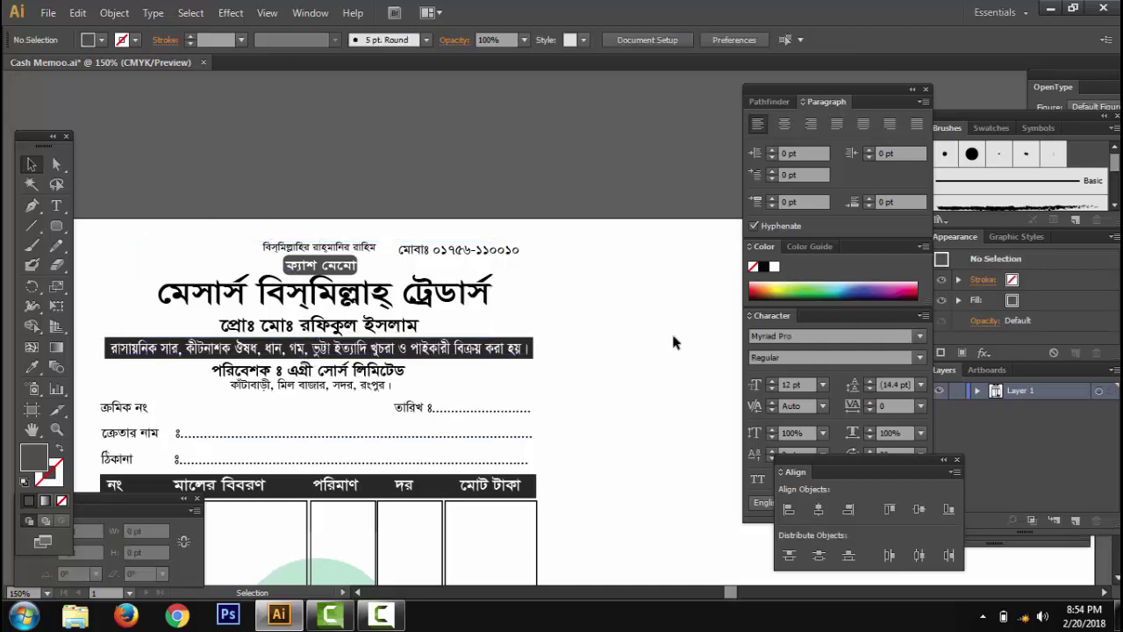
Examine the mobile number line, the ক্রমিক নং and তারিখ fields, the পরিবেশক line and the white text on the dark band
click(507, 256)
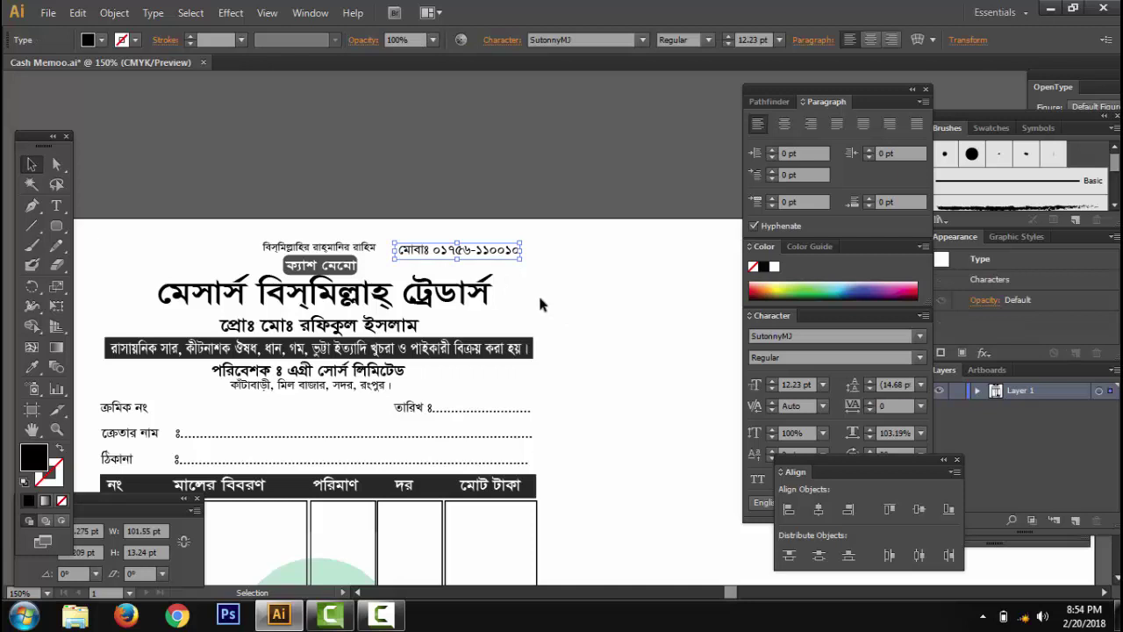
click(526, 297)
click(440, 256)
click(585, 412)
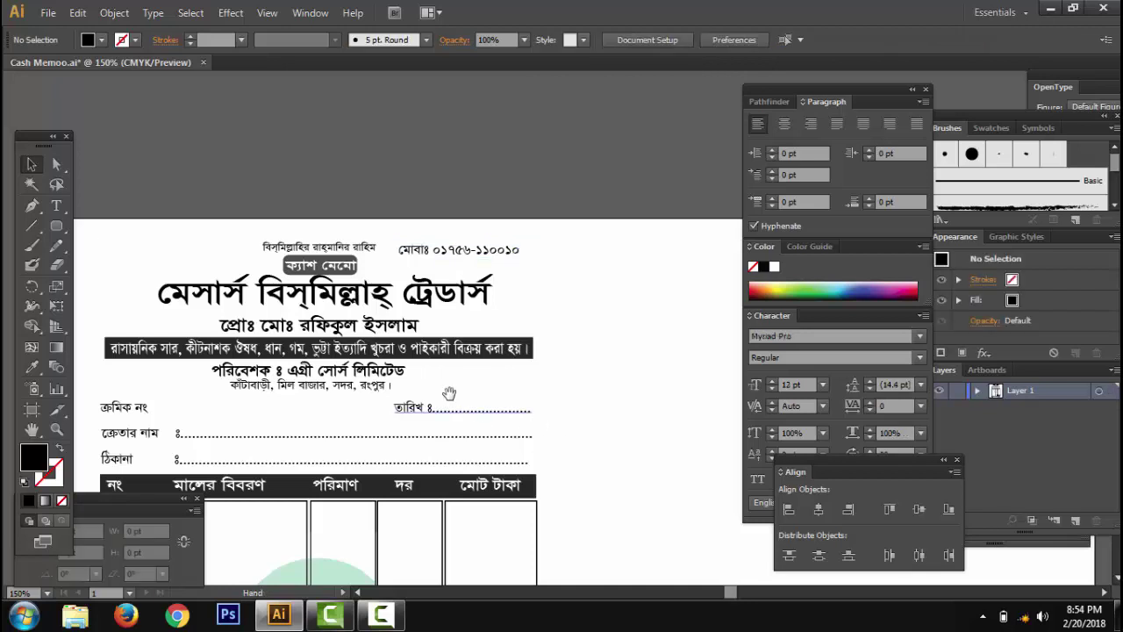
drag(447, 394, 486, 217)
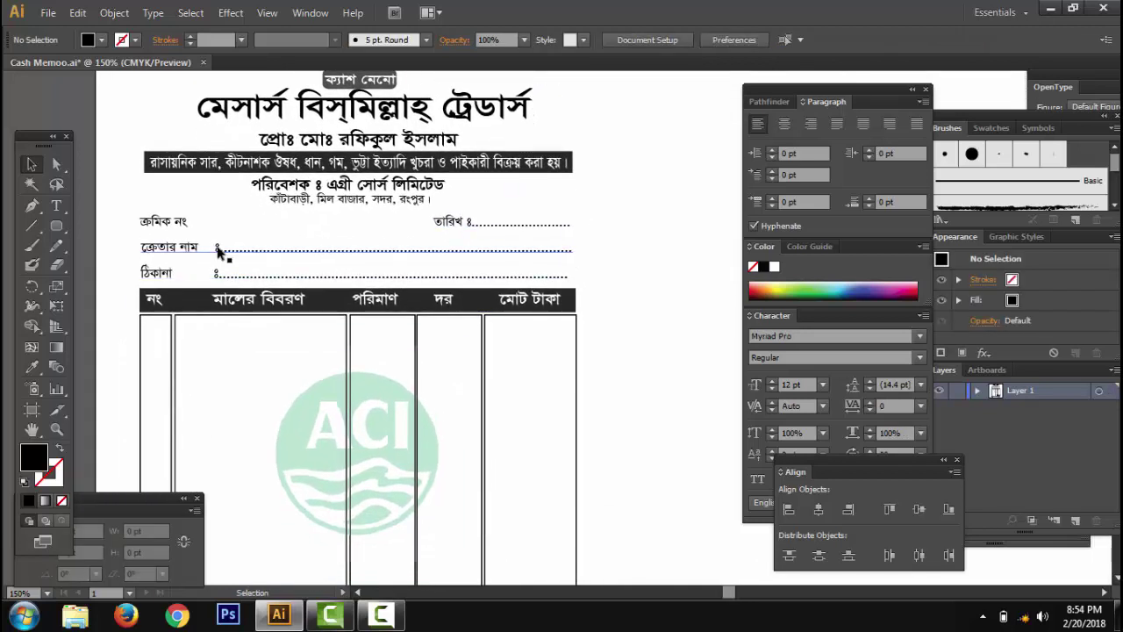
click(178, 223)
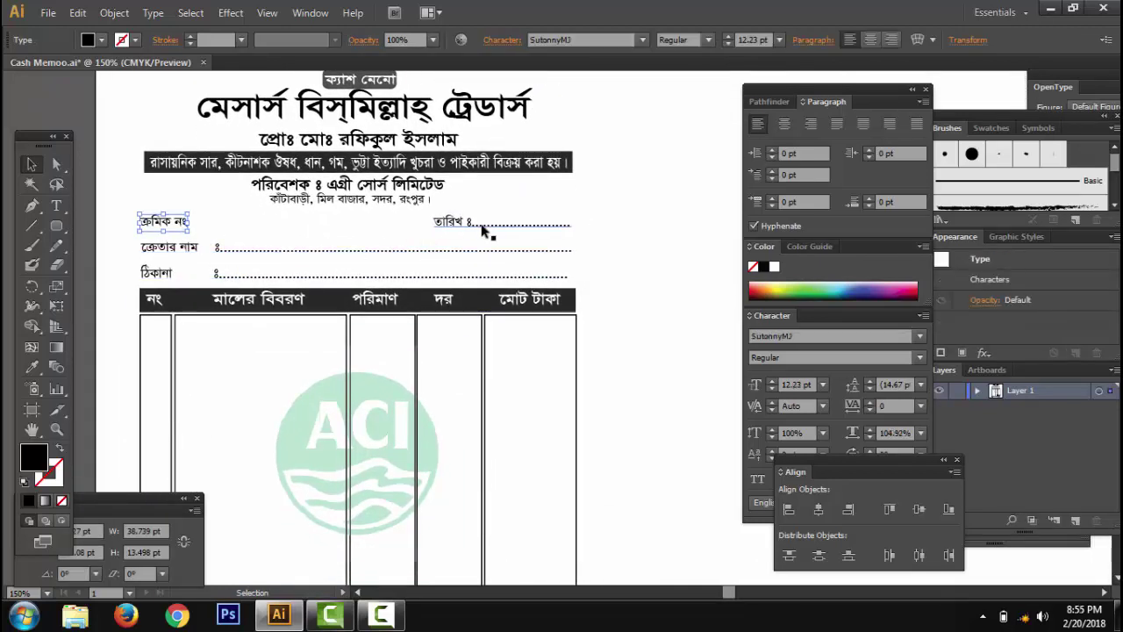
click(491, 225)
click(394, 196)
click(392, 185)
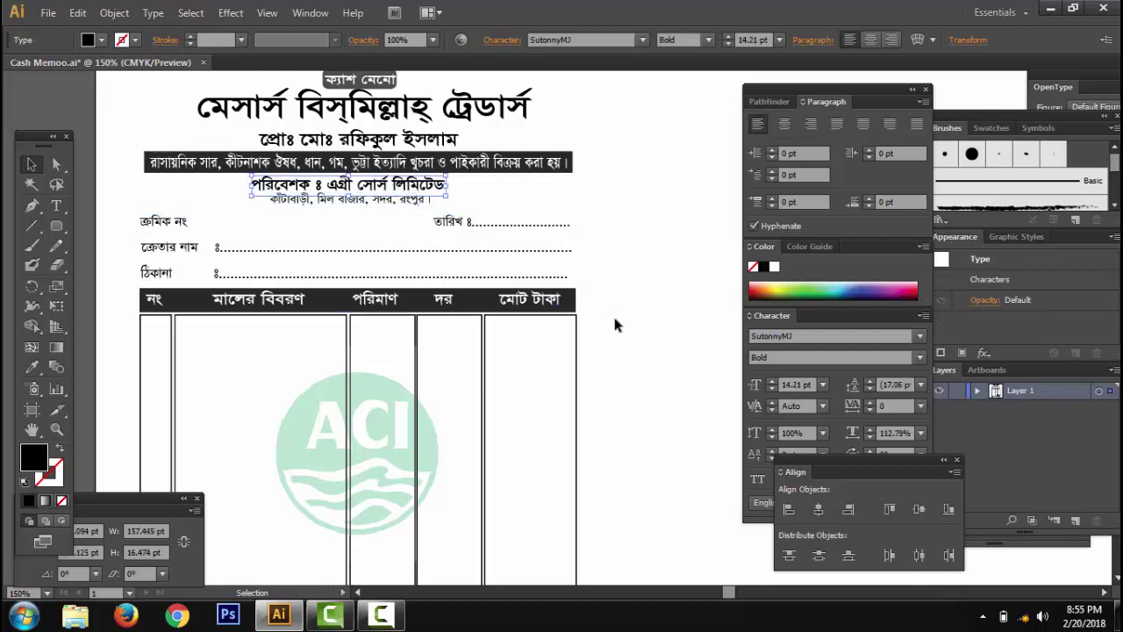
click(550, 171)
scroll(623, 213, up, 1)
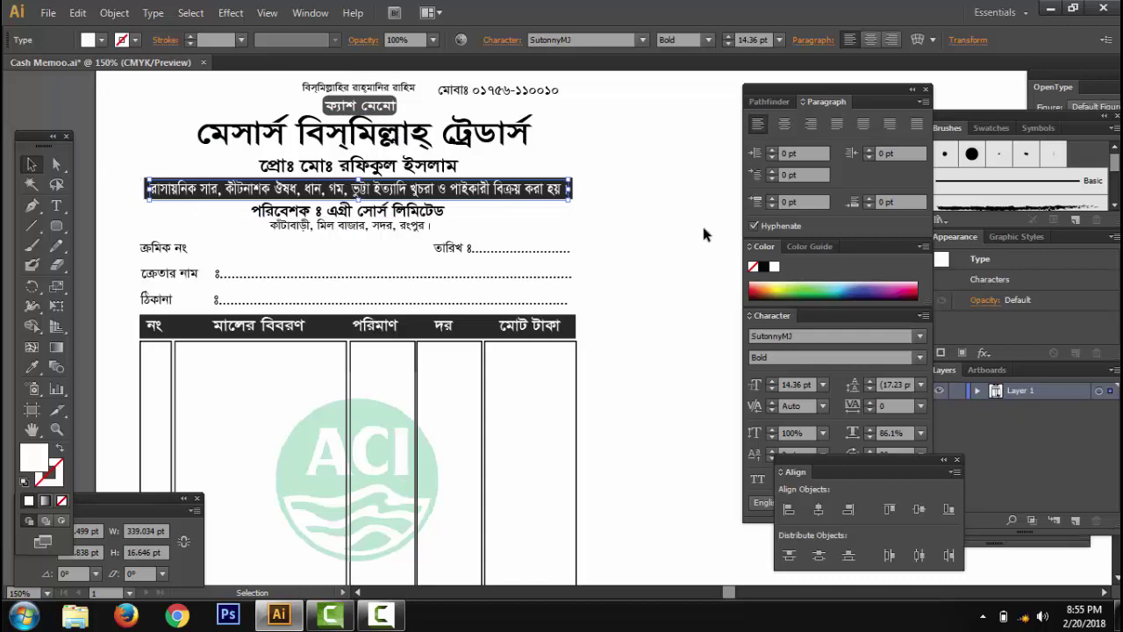
Try moving the মোট টাকা column frame out to the right of the table and undo the move
scroll(602, 233, down, 5)
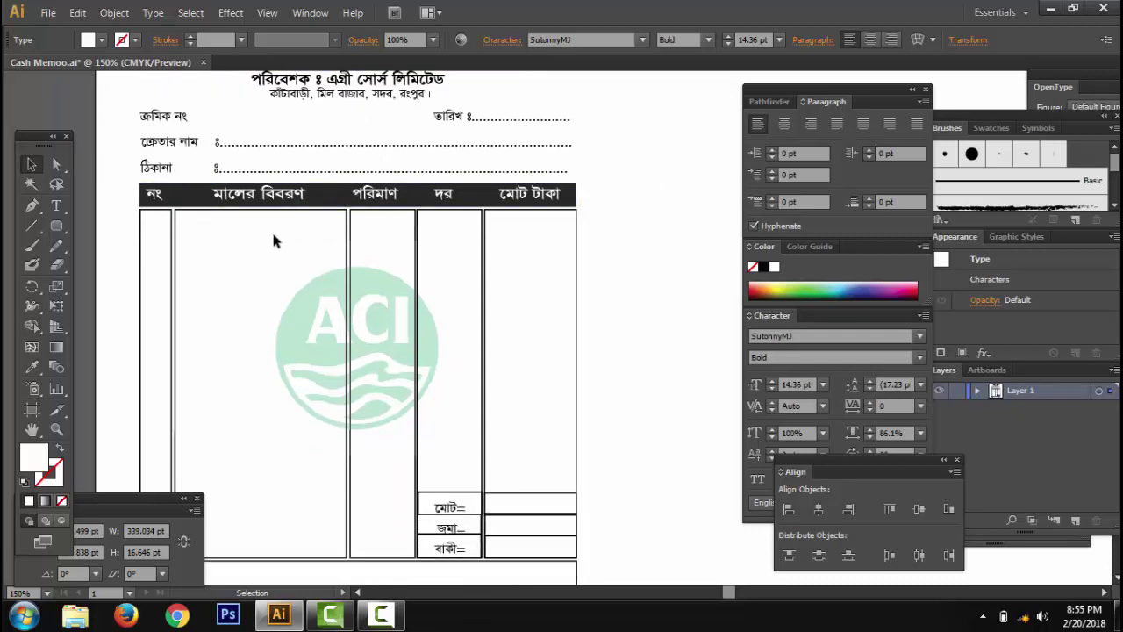
scroll(173, 281, down, 1)
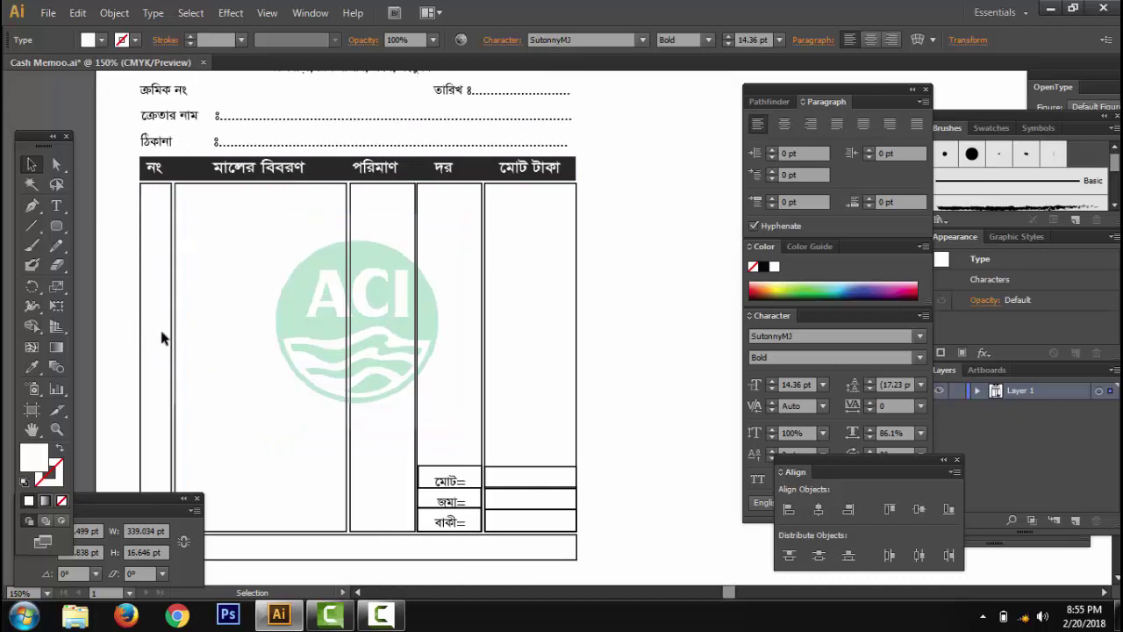
scroll(161, 338, down, 1)
click(607, 361)
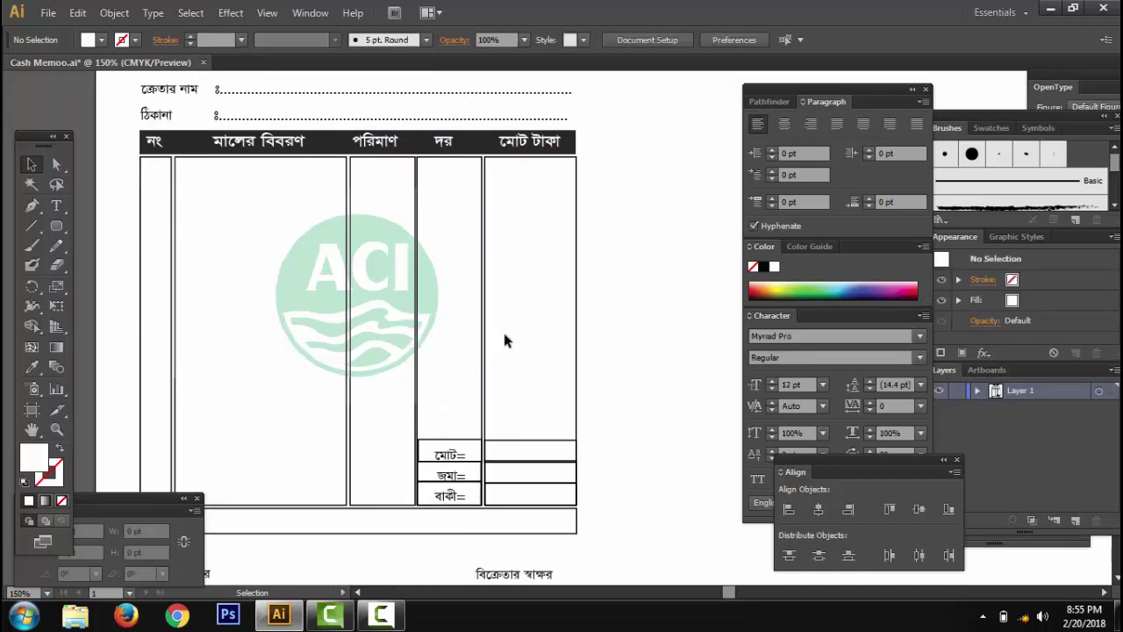
click(576, 335)
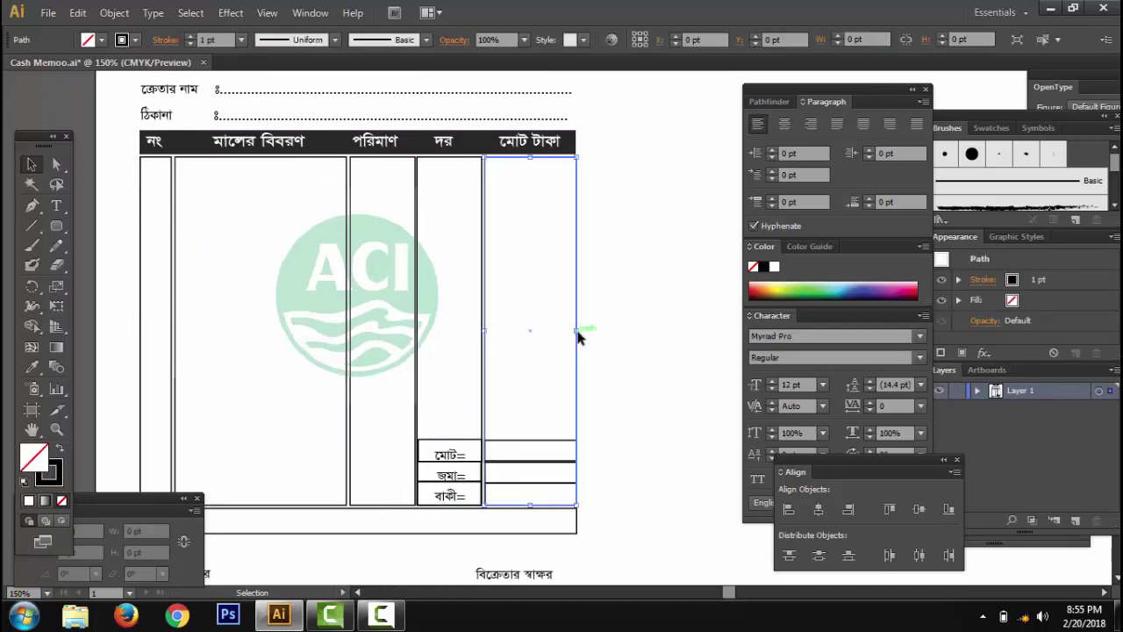
right_click(575, 334)
click(591, 266)
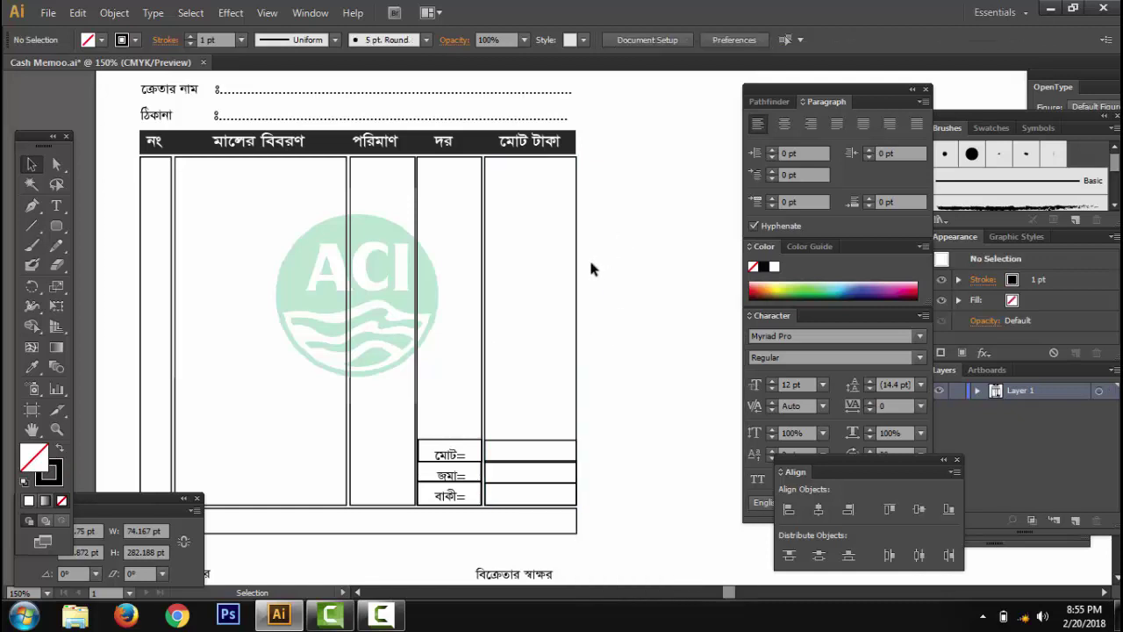
drag(581, 291, 695, 296)
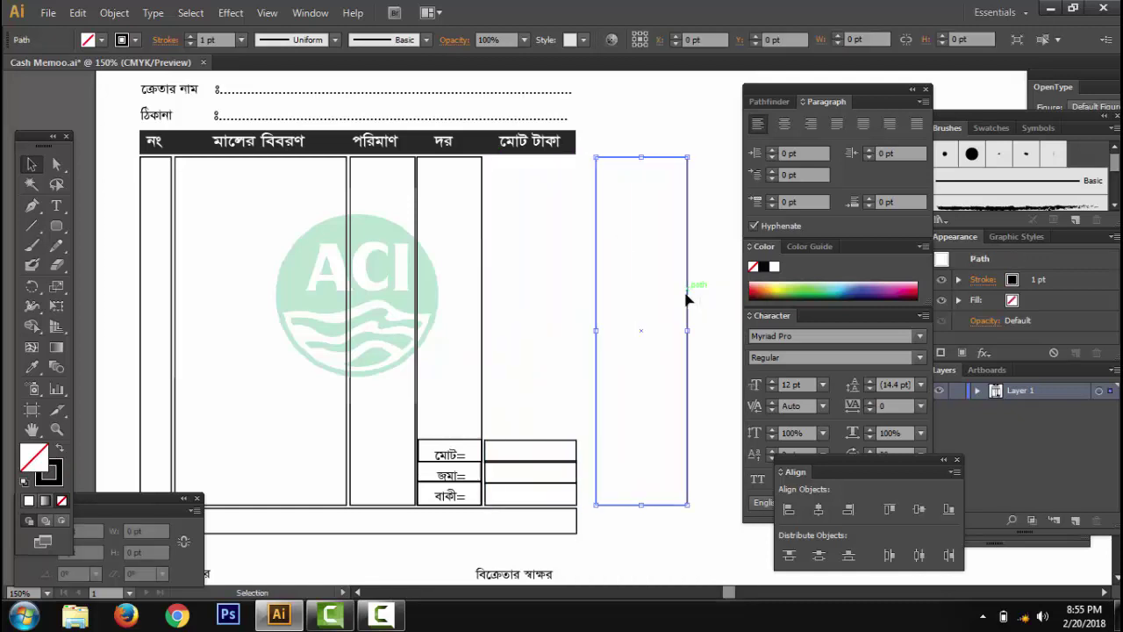
key(ctrl+z)
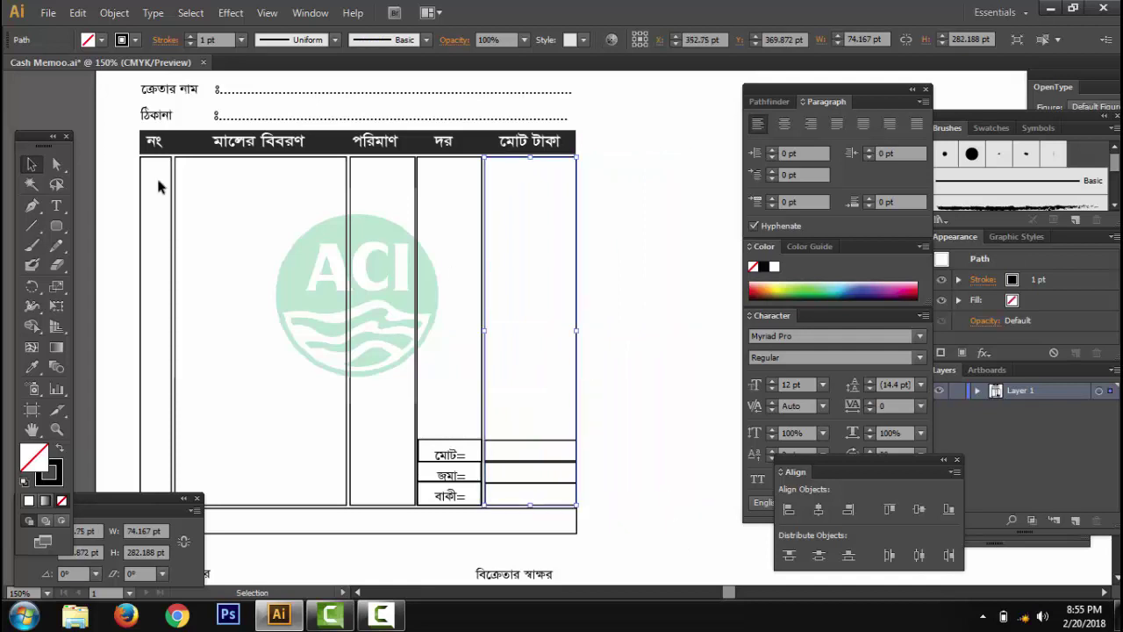
Draw a rectangle about 82 by 284 pt to the right of the table, with no fill and a 1 pt black stroke
drag(62, 235, 95, 227)
drag(602, 154, 703, 506)
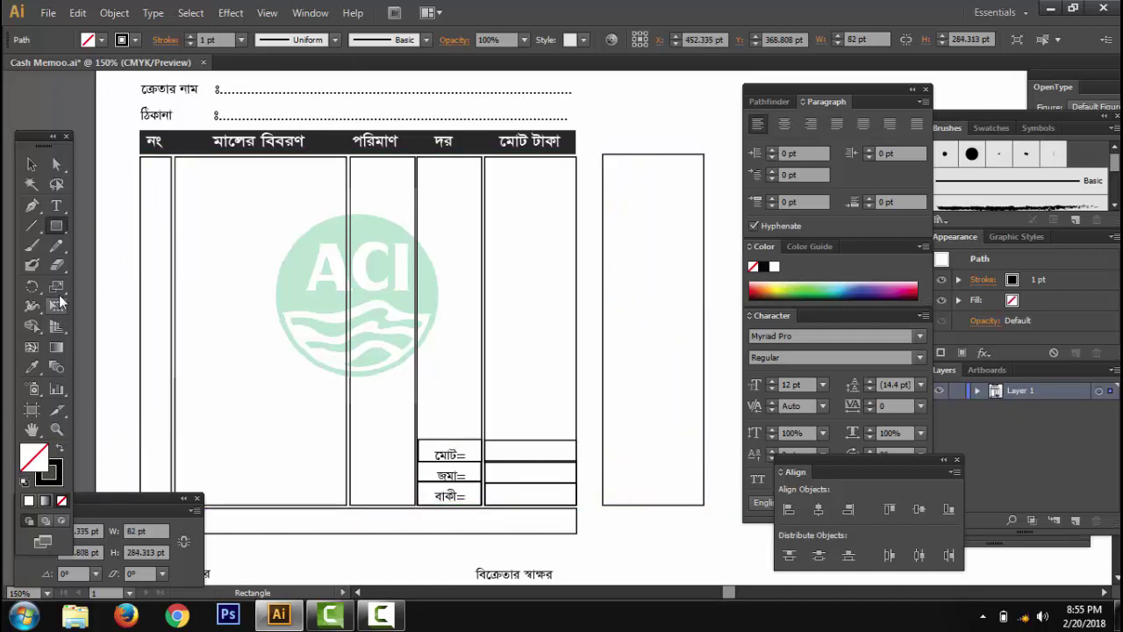
click(31, 164)
click(603, 456)
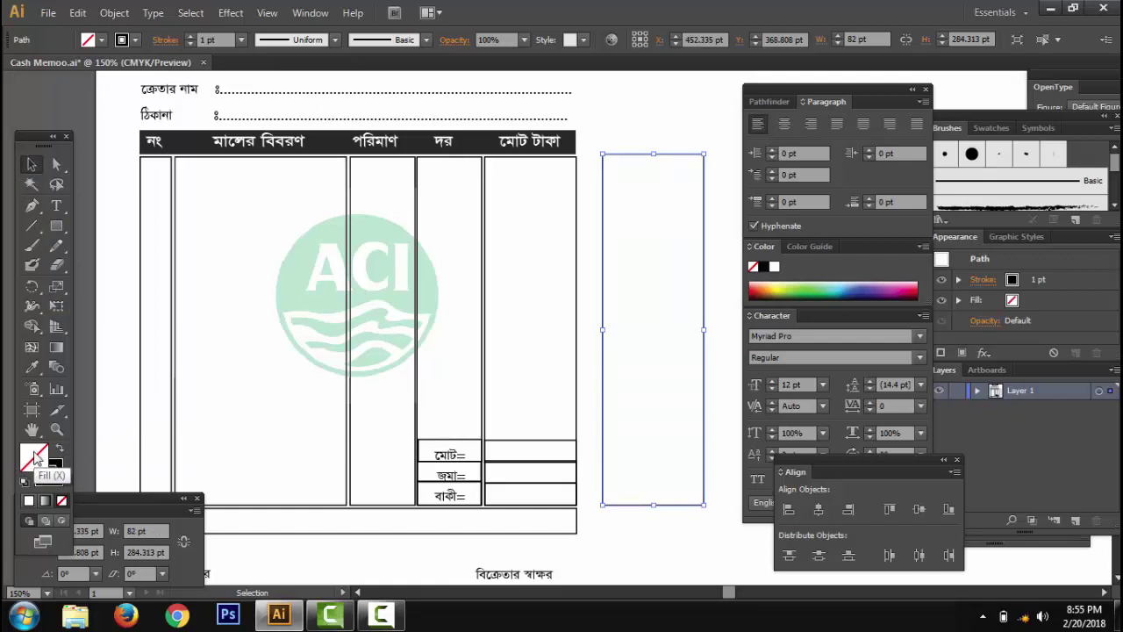
click(54, 465)
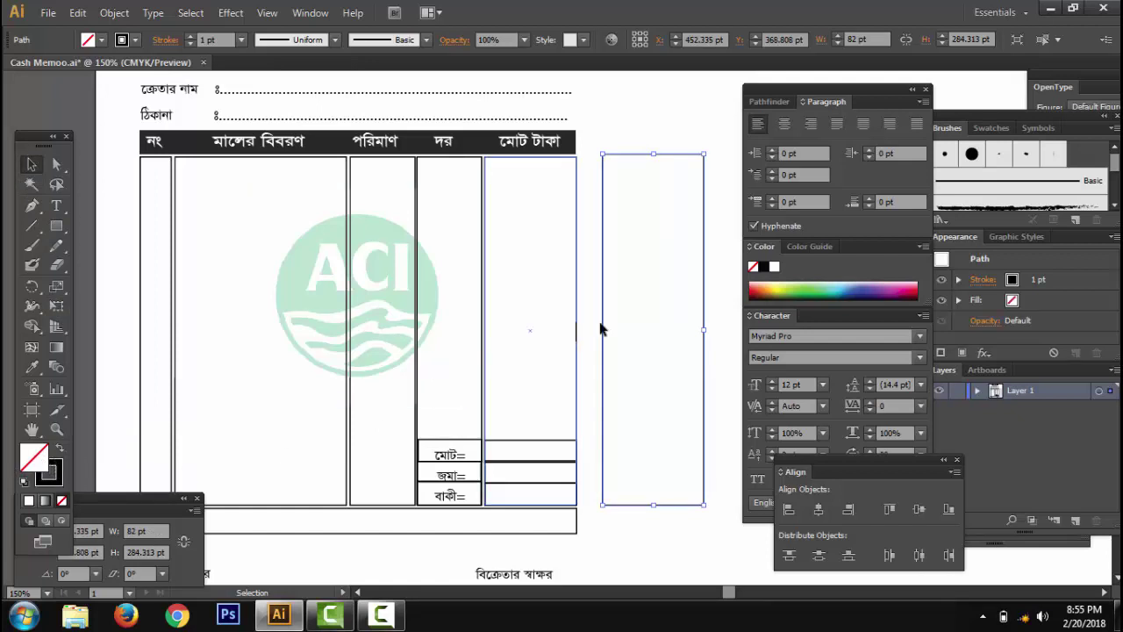
click(693, 294)
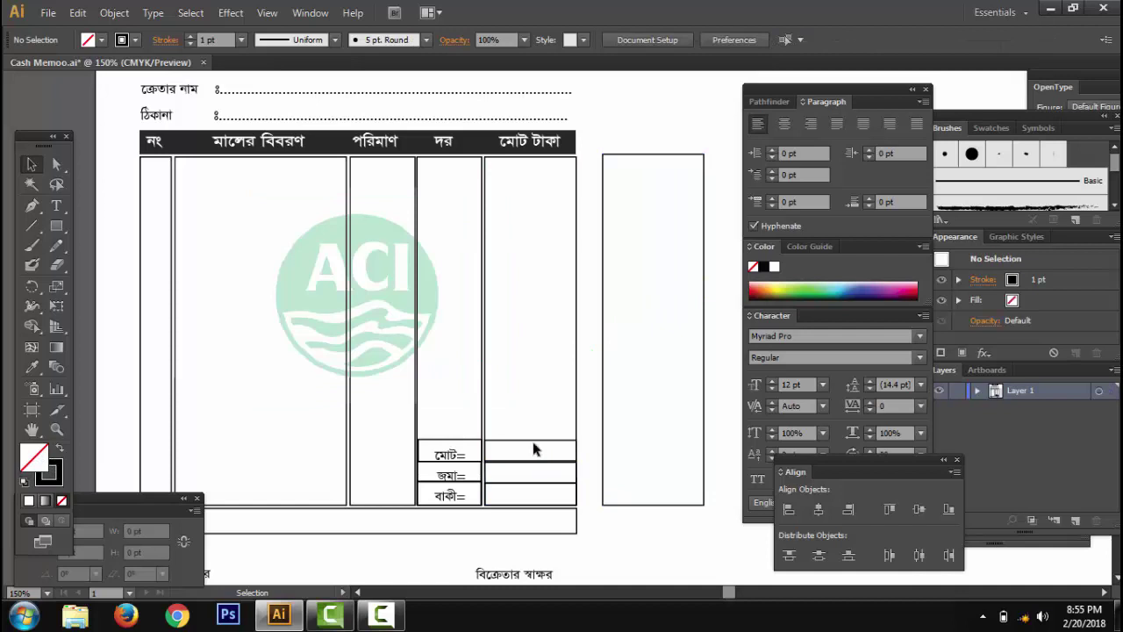
Move the empty amount box of the মোট row out of the table to just below the new rectangle
drag(532, 440, 680, 536)
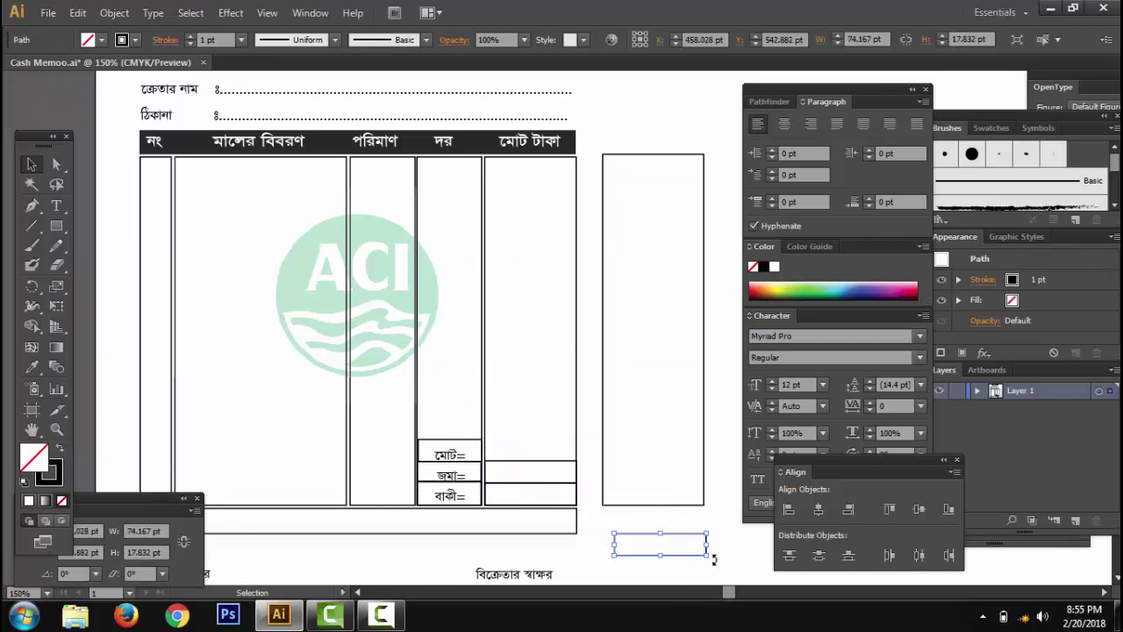
click(672, 576)
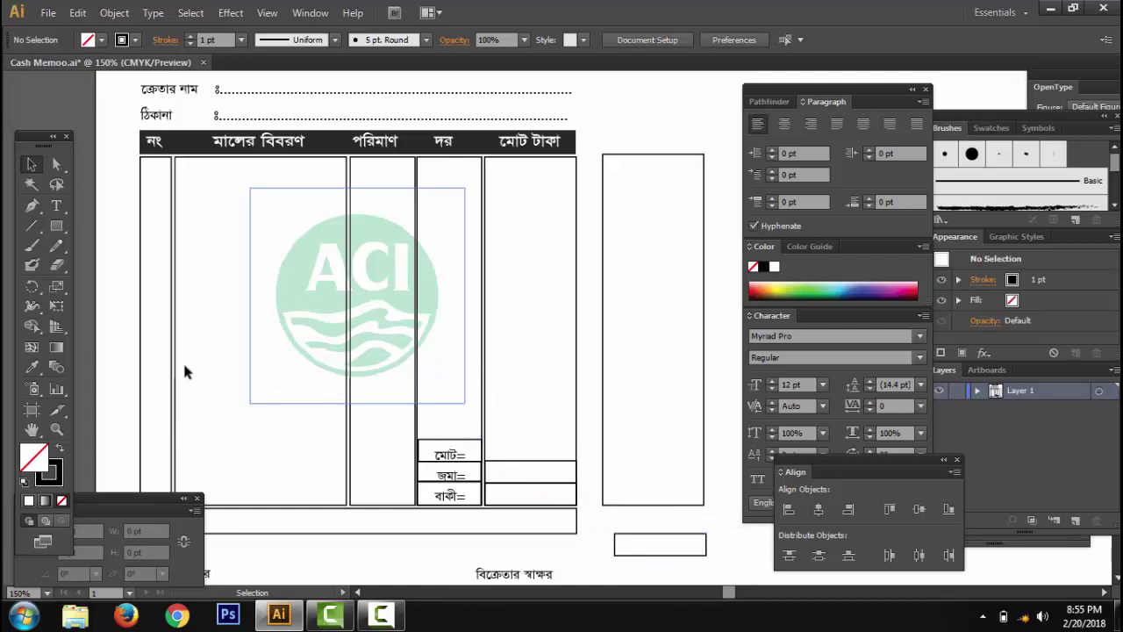
click(465, 347)
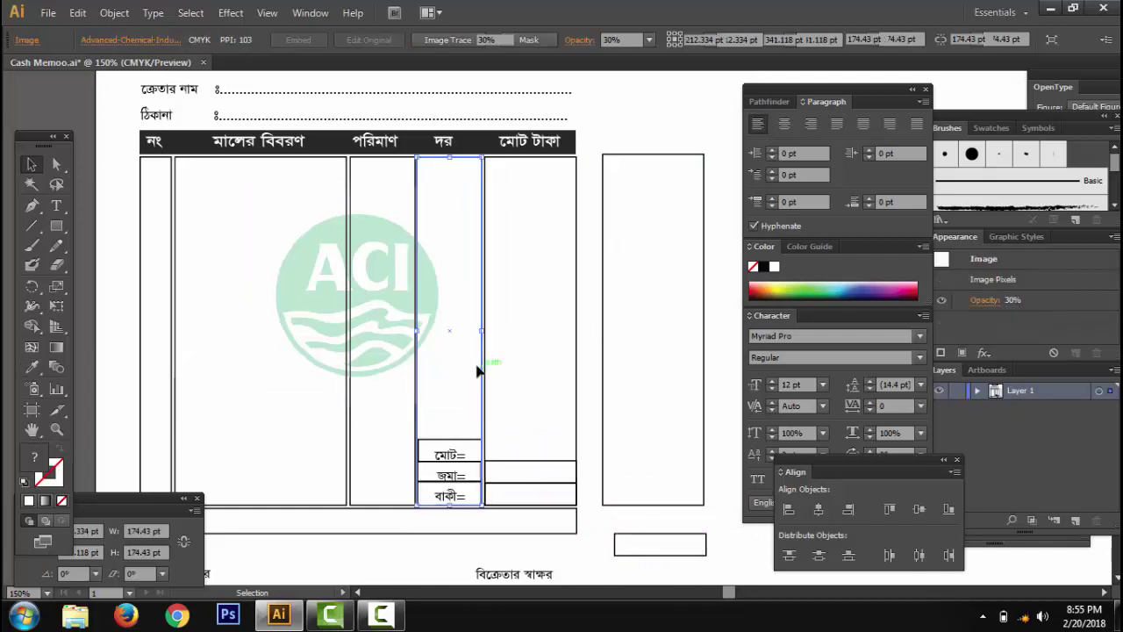
click(281, 421)
Move the মোট=, জমা= and বাকী= labels out of their cells toward the amount column
scroll(488, 404, down, 3)
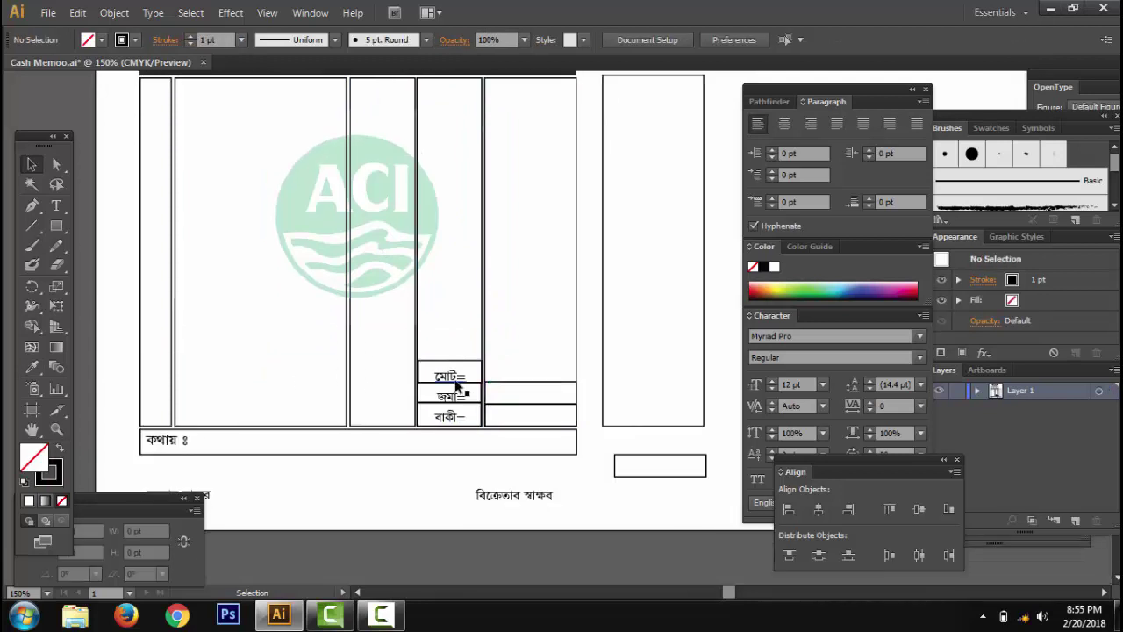
click(456, 377)
drag(457, 377, 495, 368)
drag(455, 400, 523, 392)
drag(451, 419, 542, 421)
Undo the label and amount box moves and remove the rectangle drawn beside the table
key(ctrl+z)
key(ctrl+z)
key(ctrl+z)
key(ctrl+z)
key(ctrl+z)
key(ctrl+z)
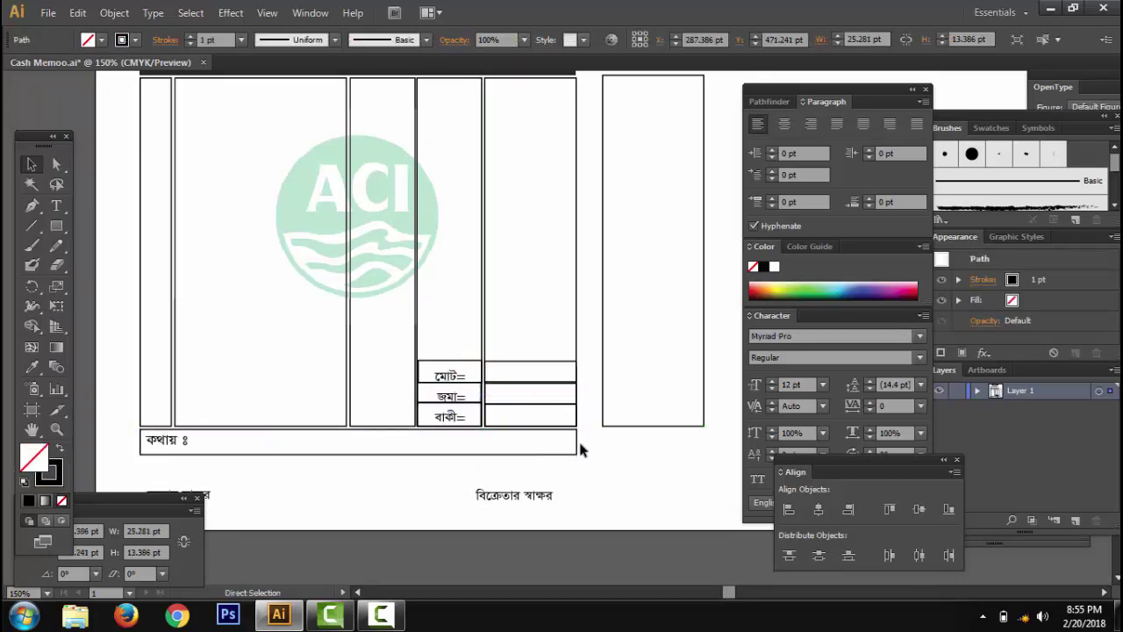
scroll(586, 446, down, 1)
scroll(586, 446, down, 1)
click(213, 454)
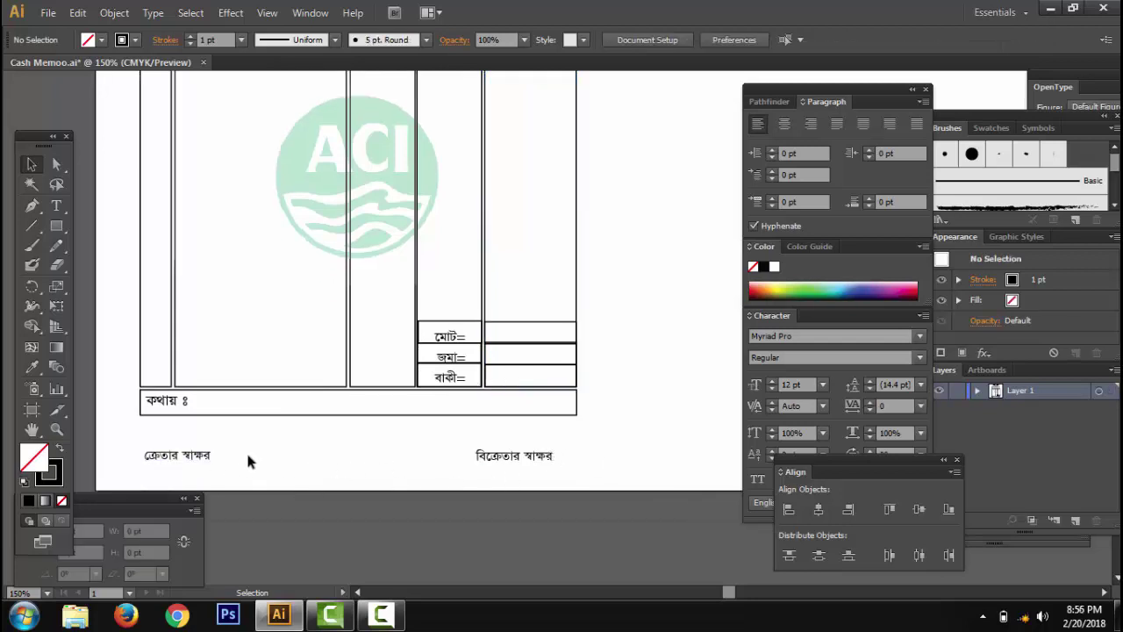
Select the entire cash memo design and group it into one object
scroll(586, 427, up, 10)
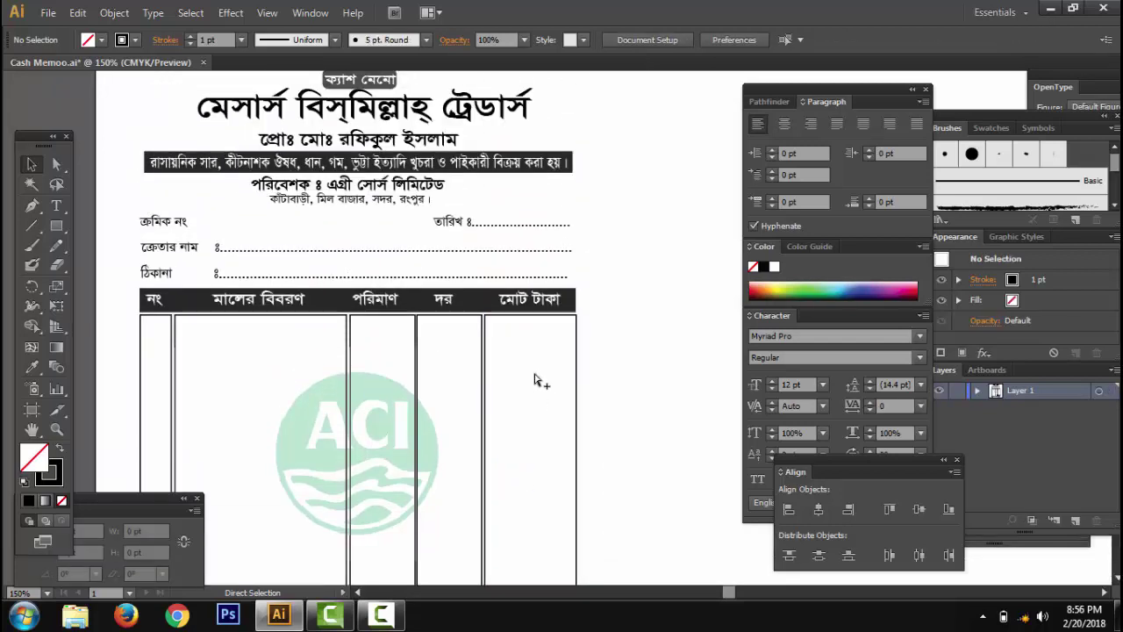
key(ctrl+minus)
scroll(625, 176, down, 3)
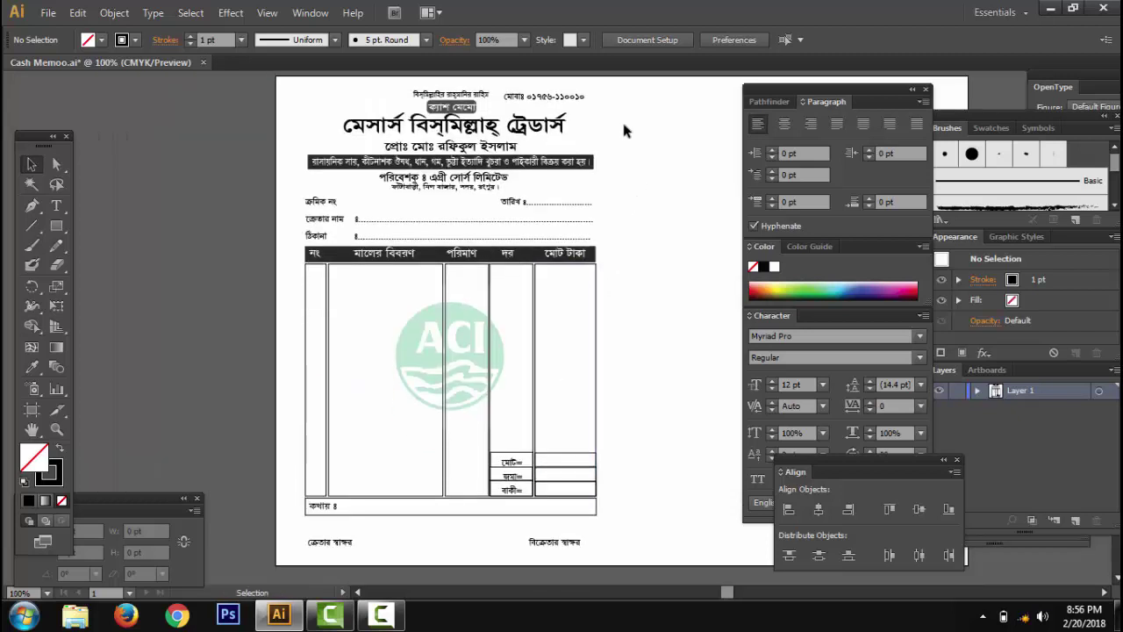
drag(620, 95, 289, 560)
key(ctrl+h)
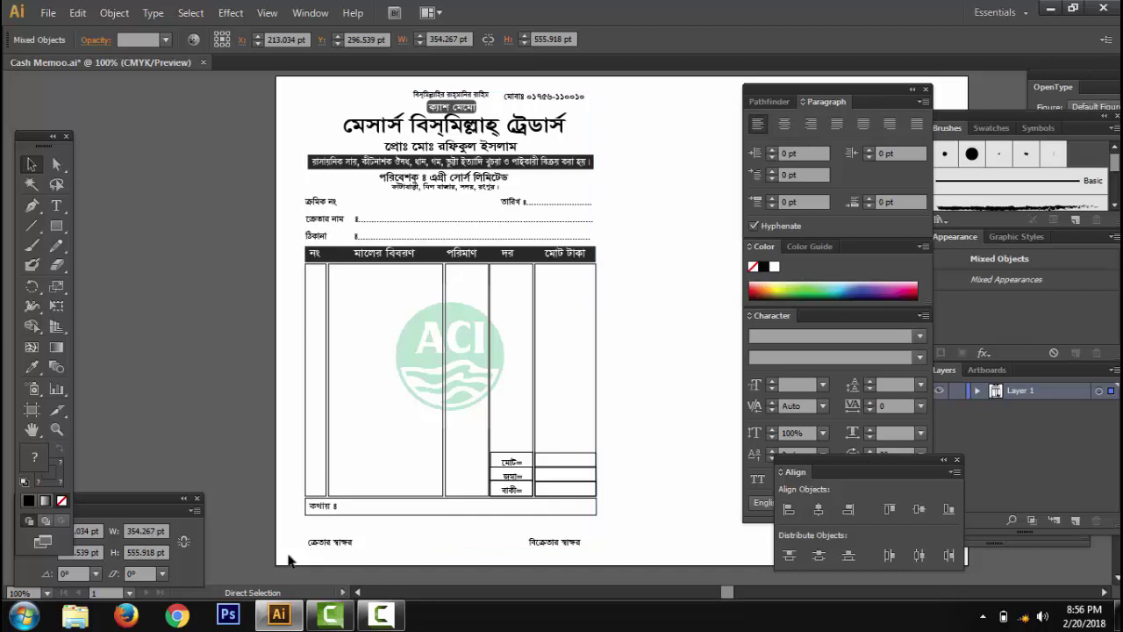
key(ctrl+g)
alt+click(546, 409)
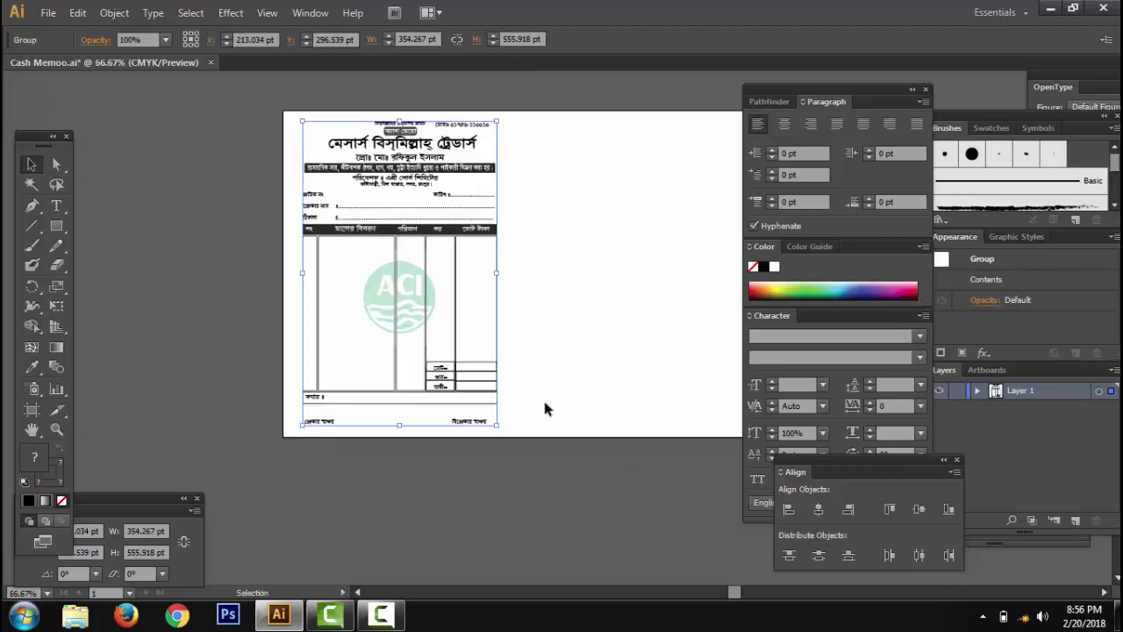
Ungroup the complete cash memo design so its individual parts can be edited
drag(579, 331, 407, 362)
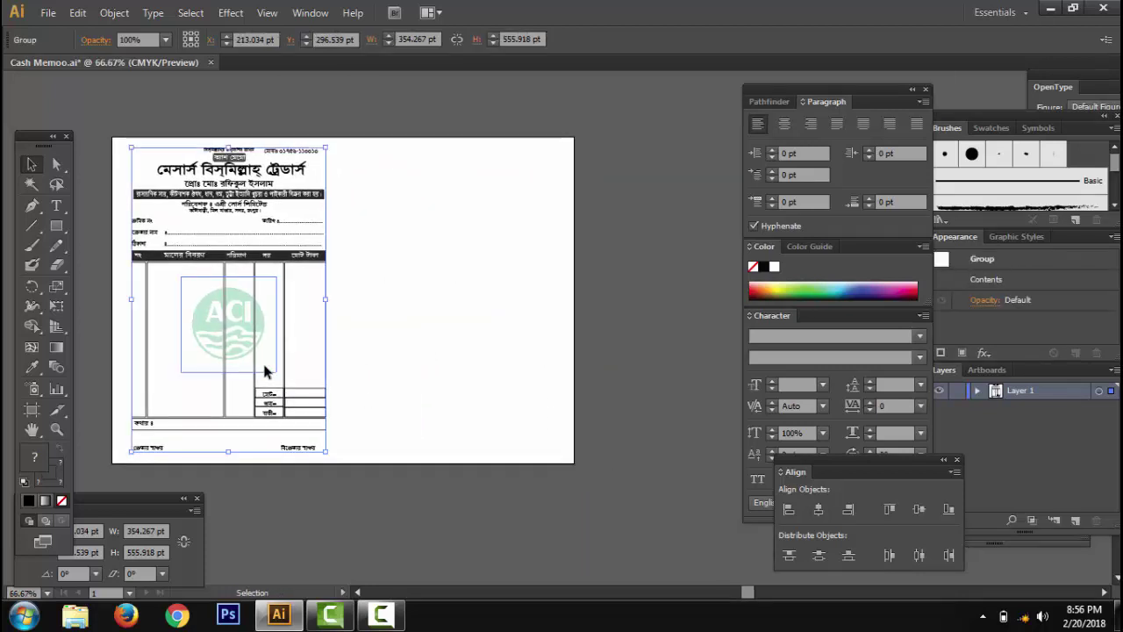
key(a)
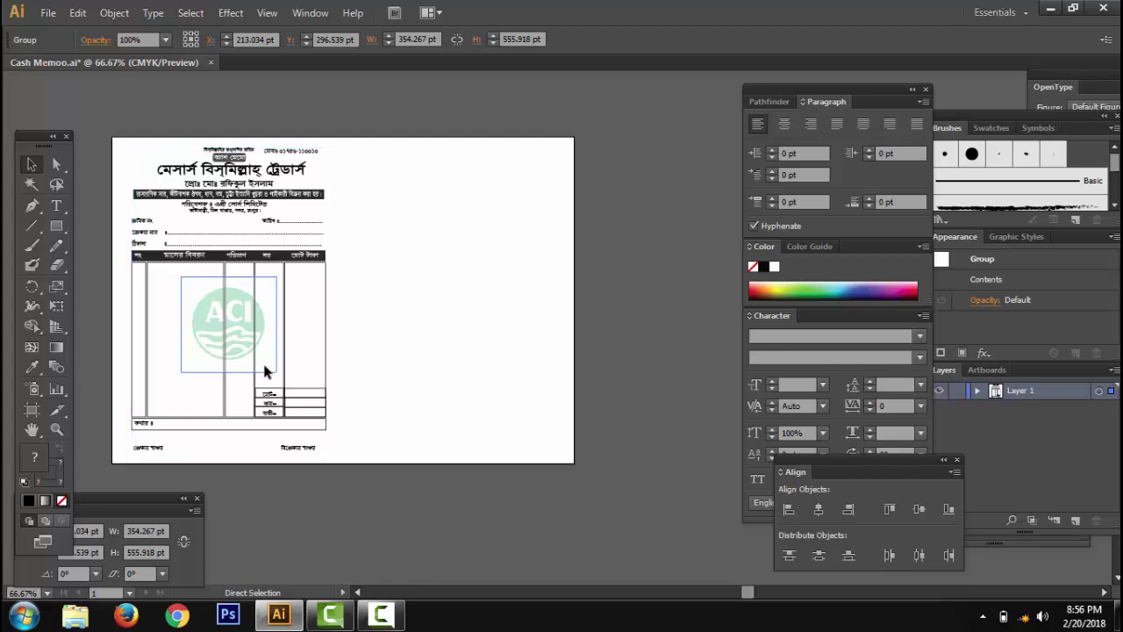
key(alt)
key(v)
click(388, 348)
click(205, 333)
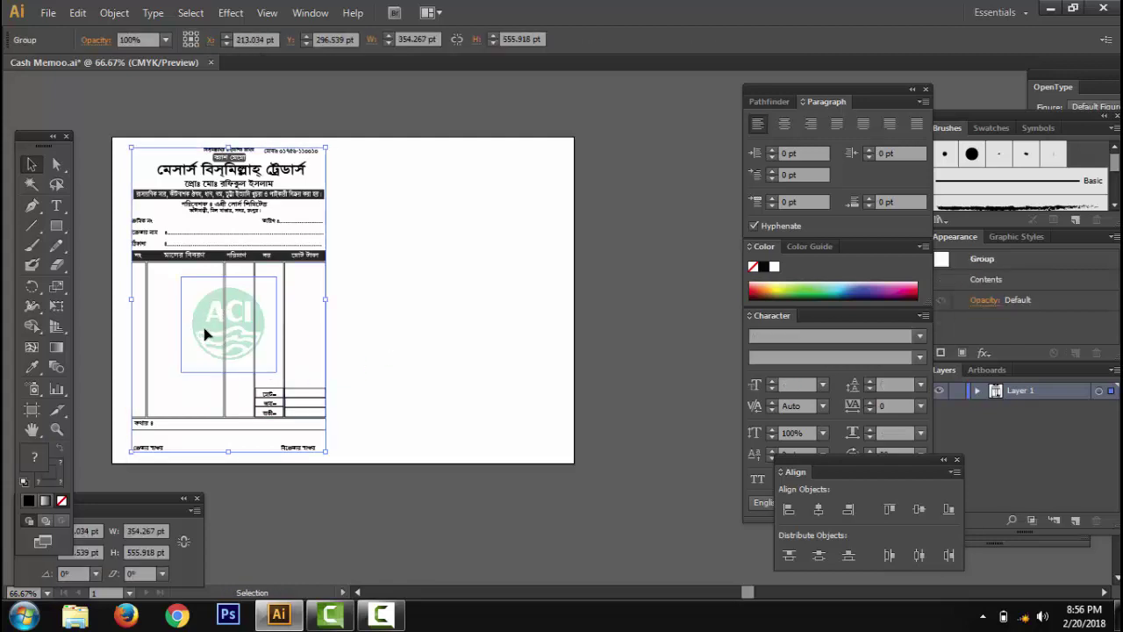
right_click(211, 334)
click(284, 427)
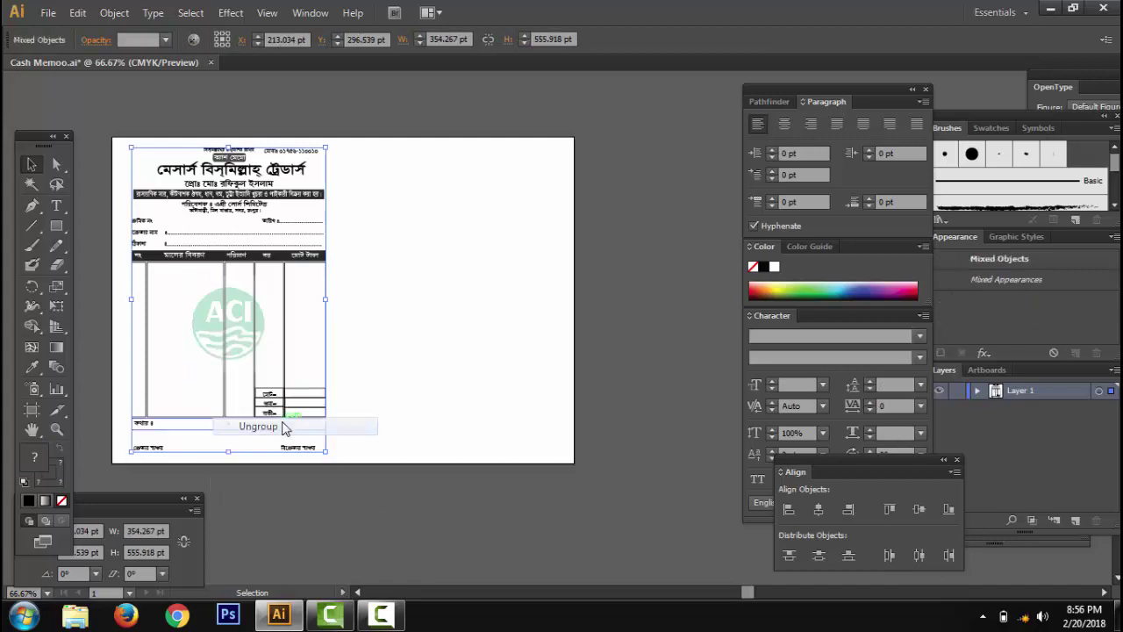
Open the original ACI logo PNG as a separate document and copy its image
click(388, 314)
click(193, 311)
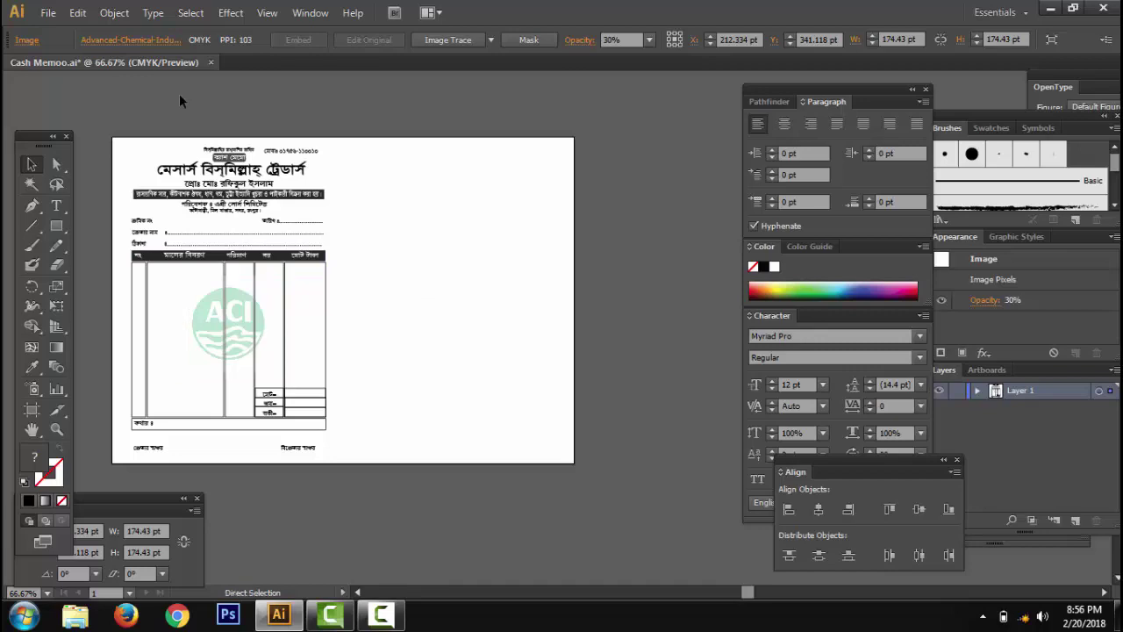
key(ctrl+o)
double_click(280, 251)
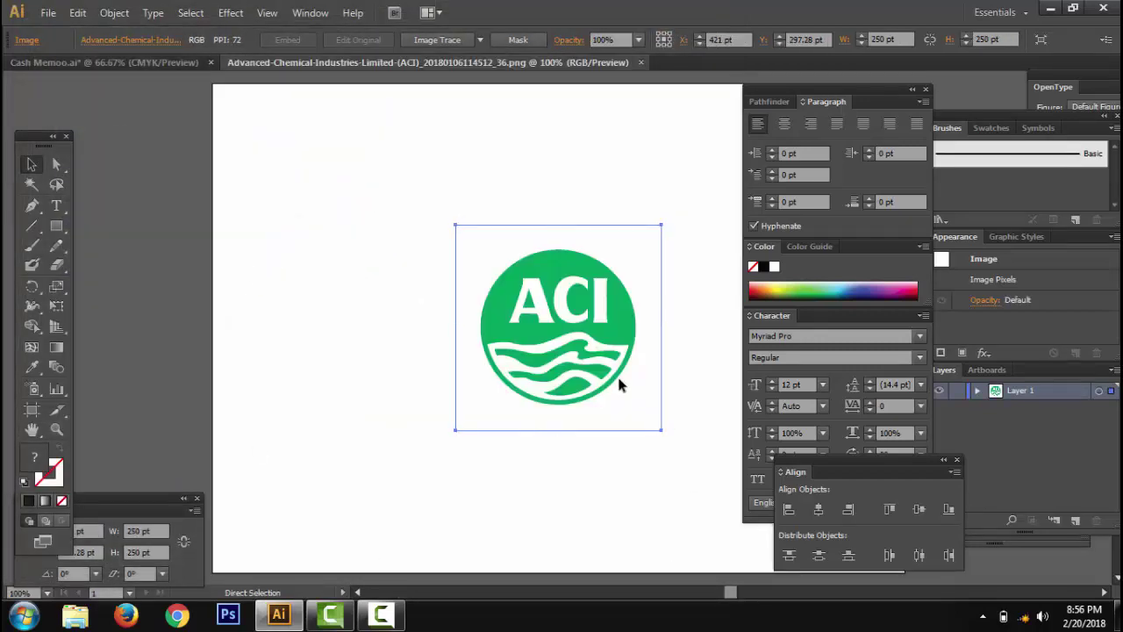
Return to Cash Memo.ai and delete the faded ACI logo from the table
click(177, 59)
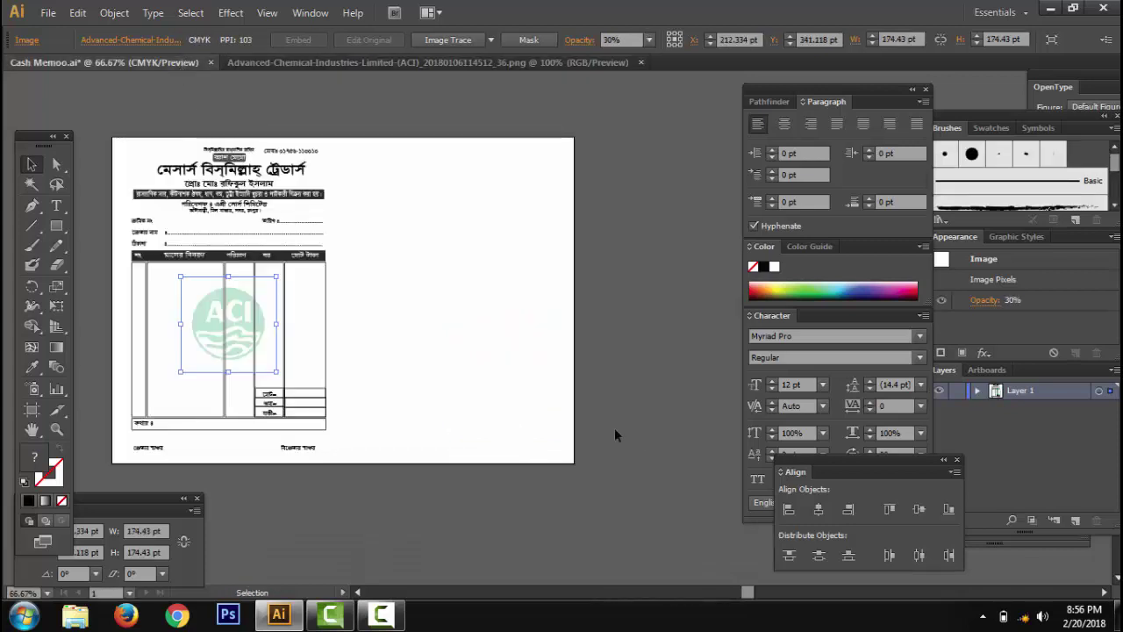
click(343, 347)
click(204, 321)
key(Delete)
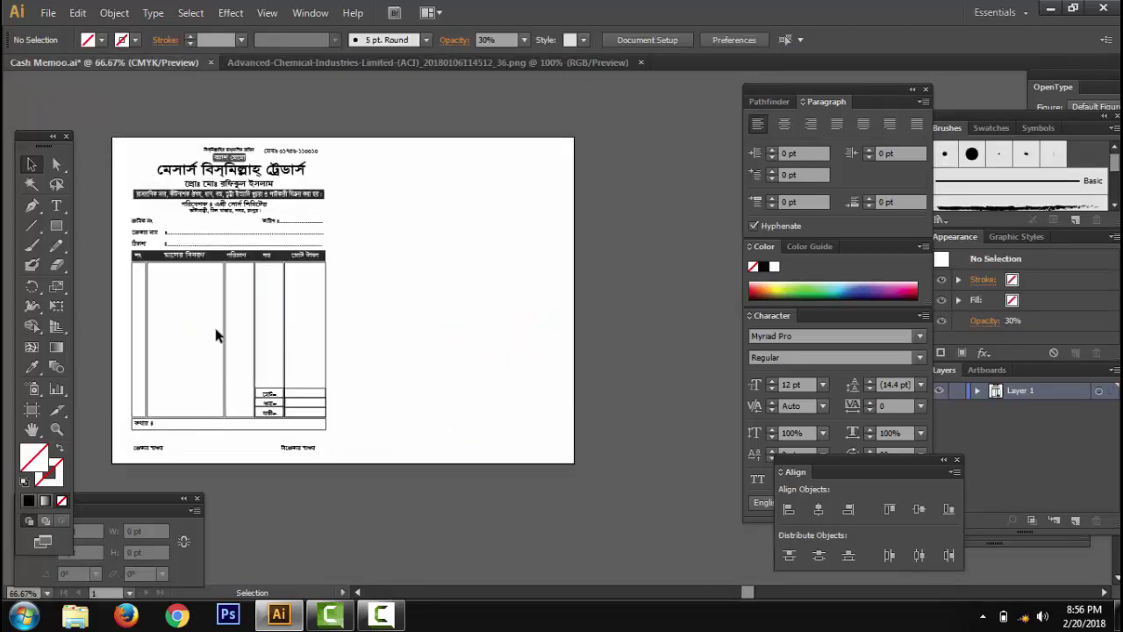
Paste the full-colour ACI logo over the table and scale it proportionally to about 186 pt square
key(ctrl+v)
drag(556, 336, 212, 347)
key(ctrl+equal)
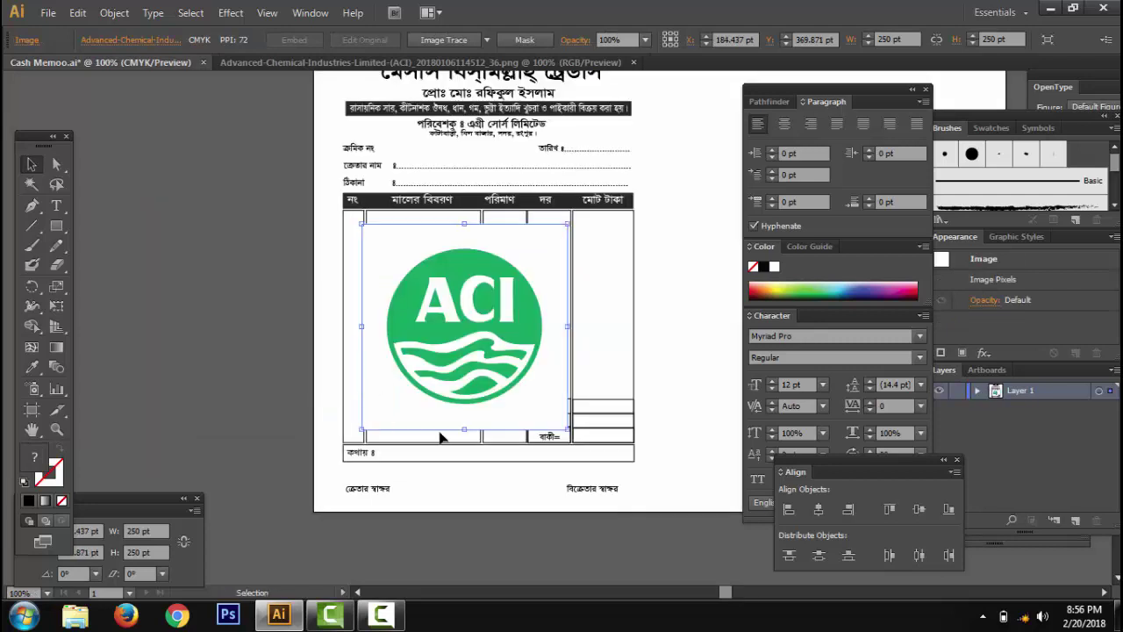
drag(581, 442, 541, 404)
drag(480, 330, 496, 312)
Nudge the pasted logo 7 pt up and 3 pt right within the table
scroll(589, 369, up, 2)
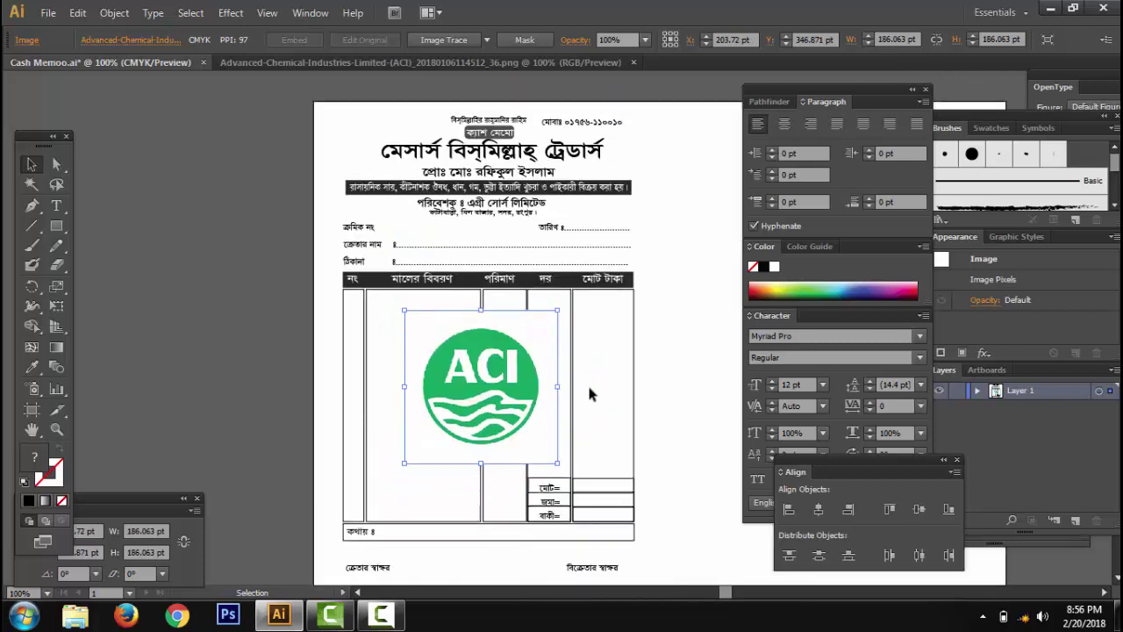
key(Up)
key(Up)
key(Up)
key(Up)
key(Up)
key(Up)
key(Up)
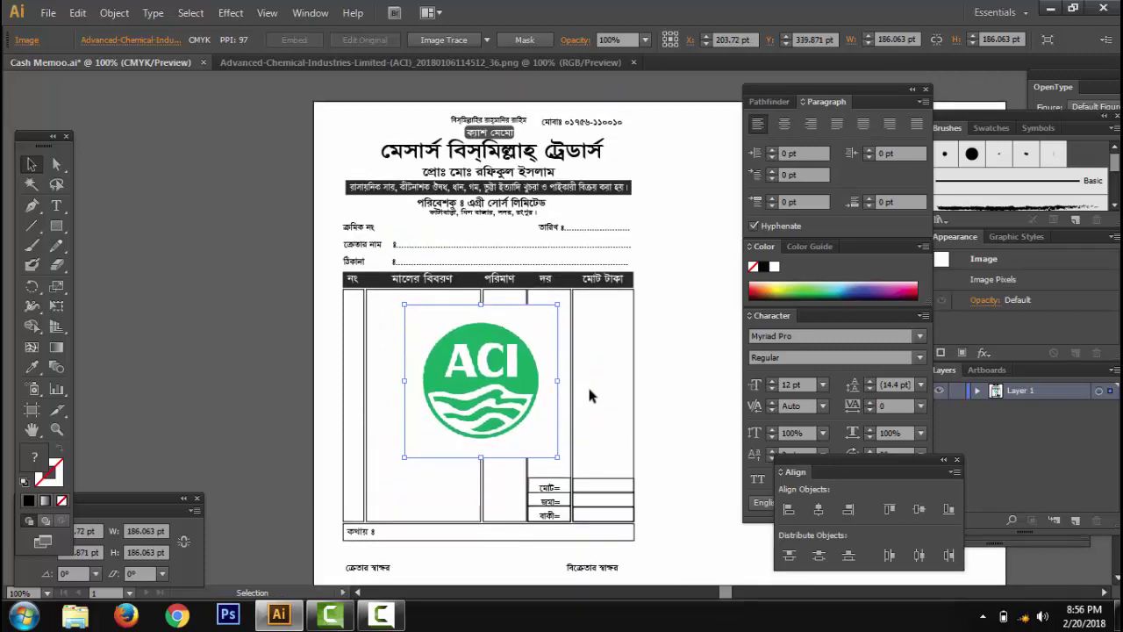
drag(527, 413, 526, 414)
Send the ACI logo behind the table lines and set its opacity to 20%
right_click(526, 414)
mouse_move(589, 514)
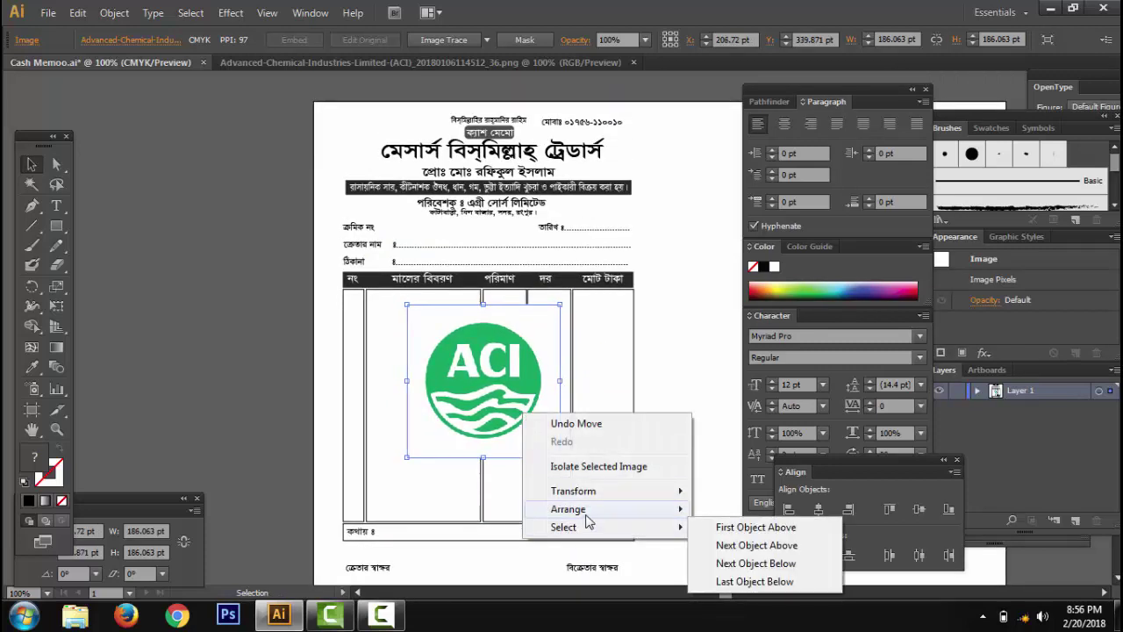
click(750, 563)
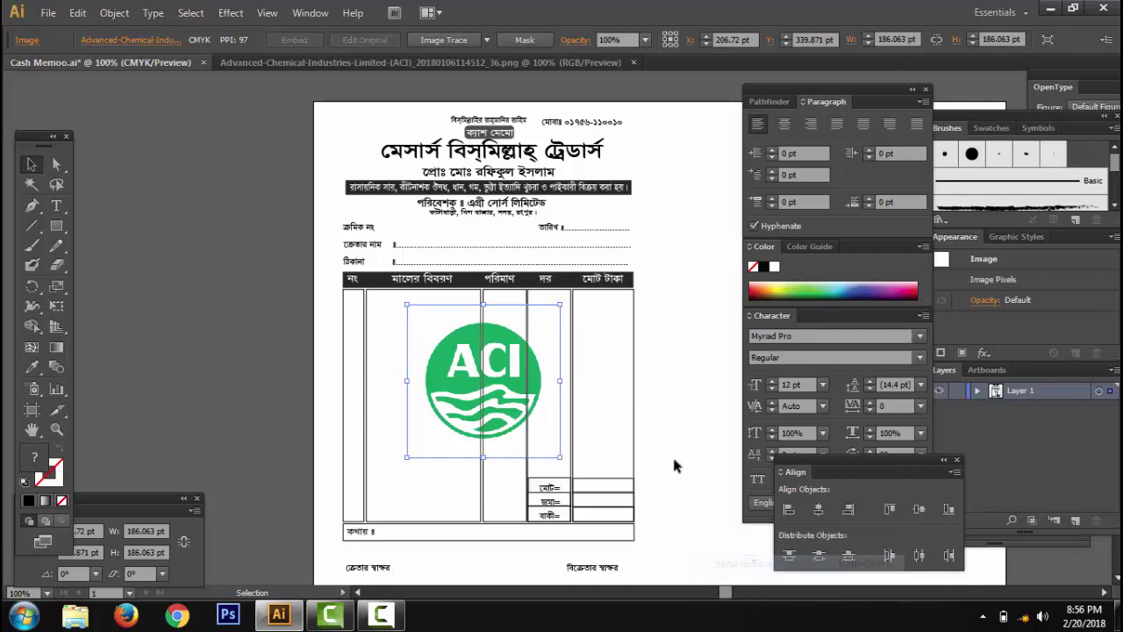
click(644, 39)
click(662, 94)
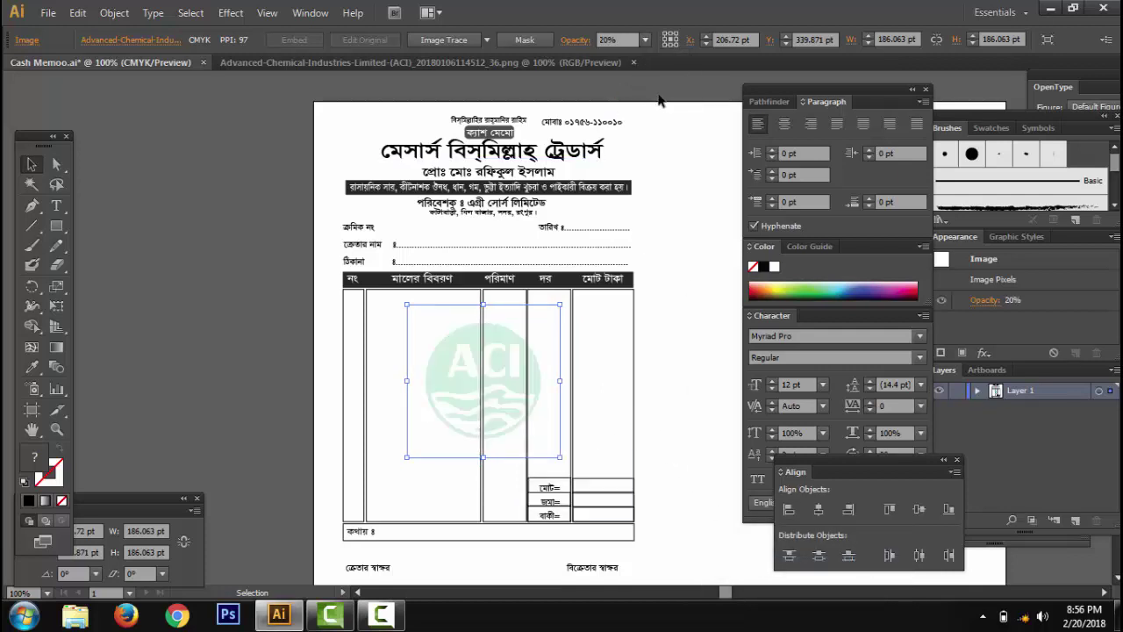
Select the whole cash memo including the new logo and group it into one object
click(669, 474)
key(ctrl+minus)
scroll(586, 401, up, 2)
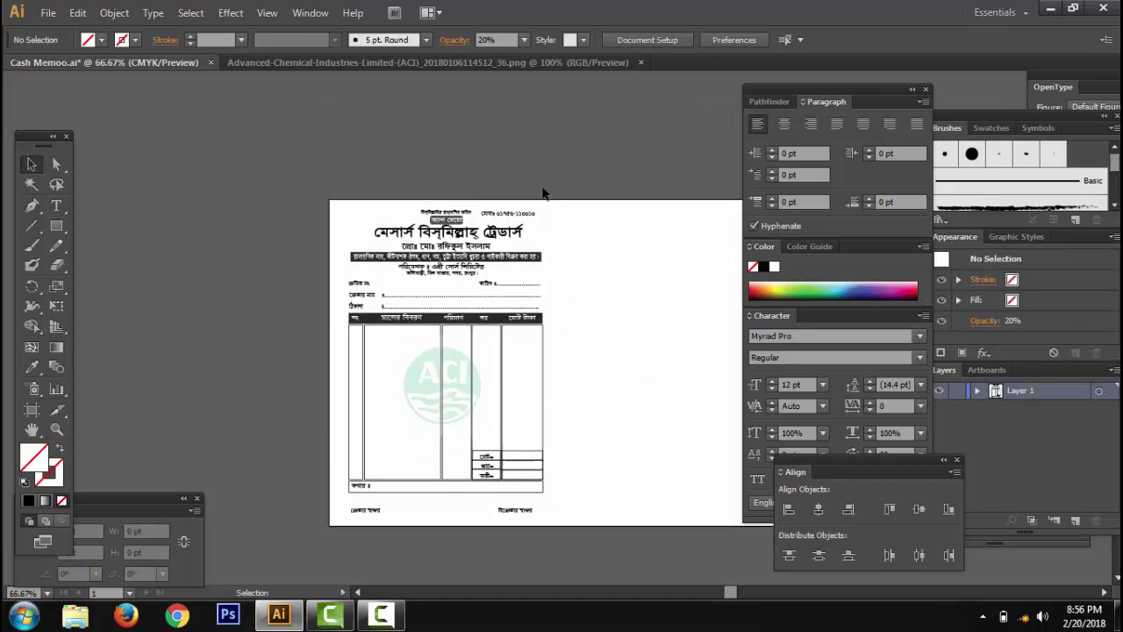
drag(544, 191, 278, 543)
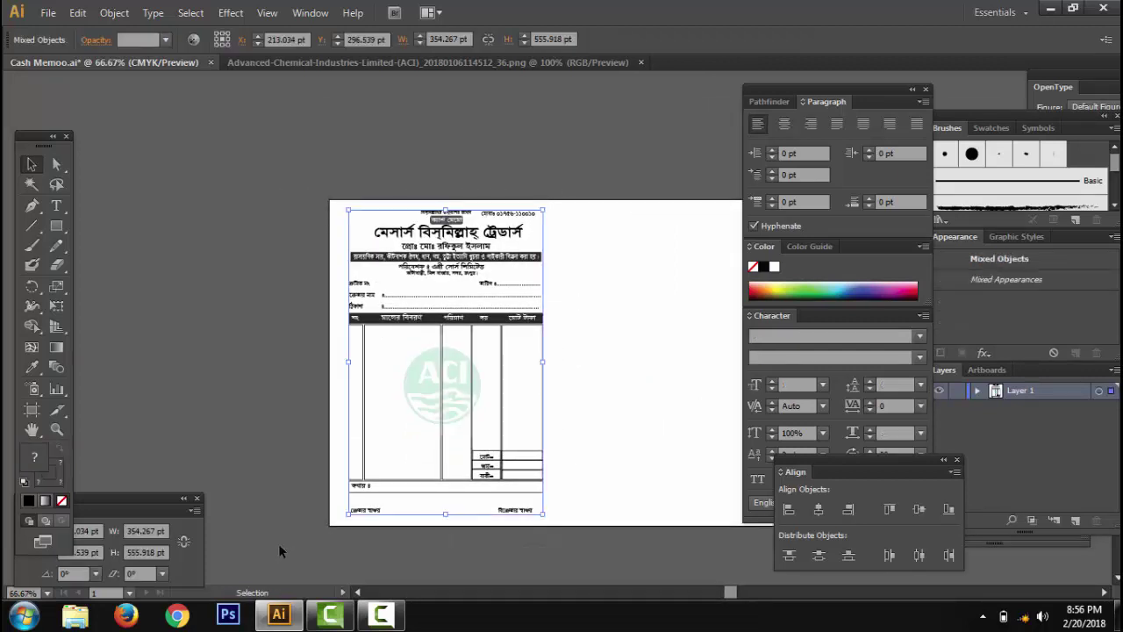
key(ctrl+g)
Duplicate the grouped cash memo onto the empty half of the page beside the original
drag(641, 466, 344, 393)
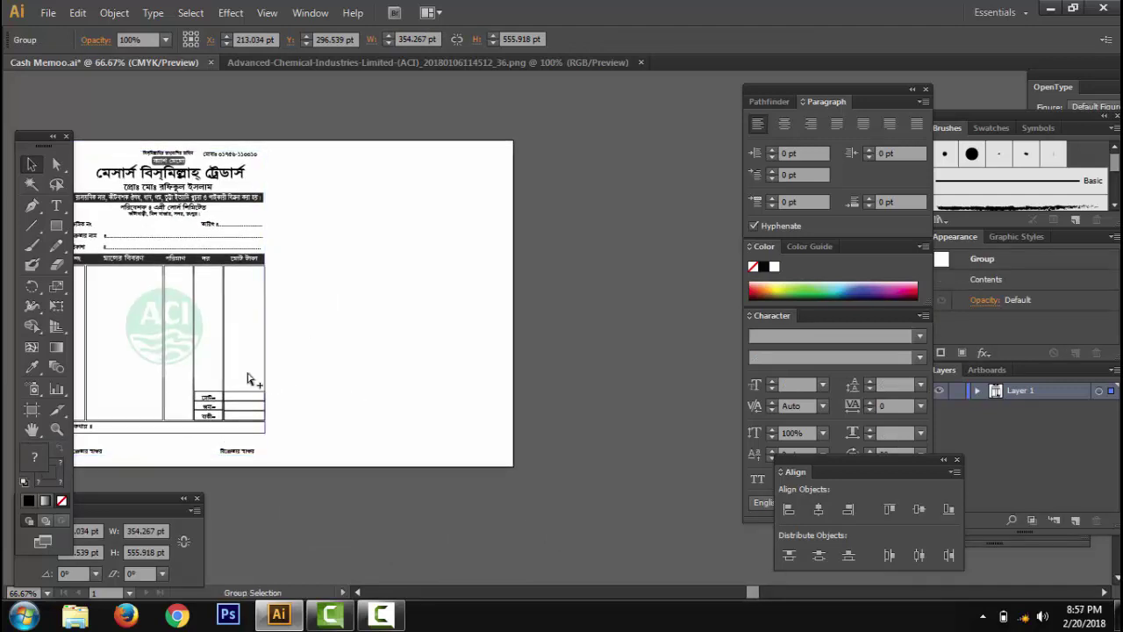
drag(167, 322, 367, 325)
key(ctrl+z)
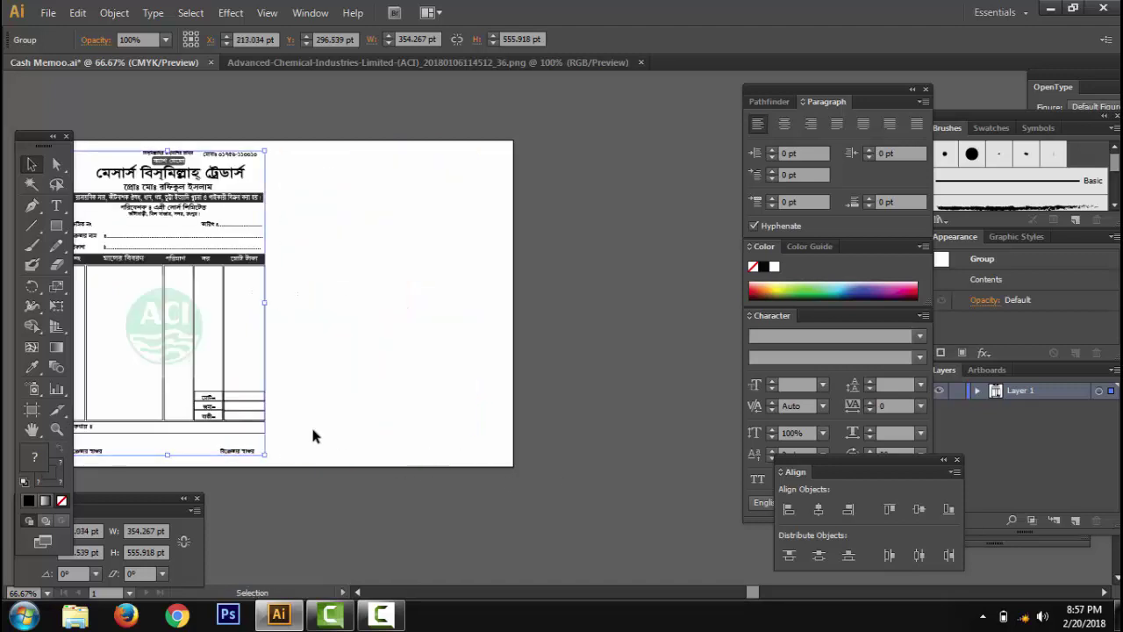
drag(196, 349, 405, 349)
click(516, 276)
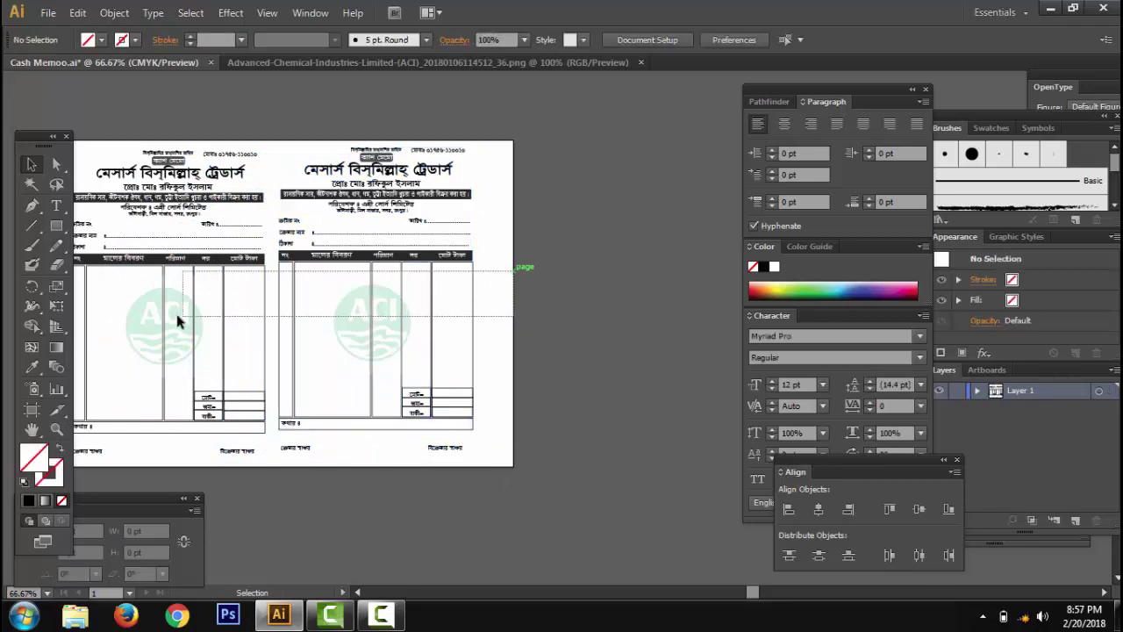
Align both cash memo copies with each other by their vertical centers
key(ctrl+a)
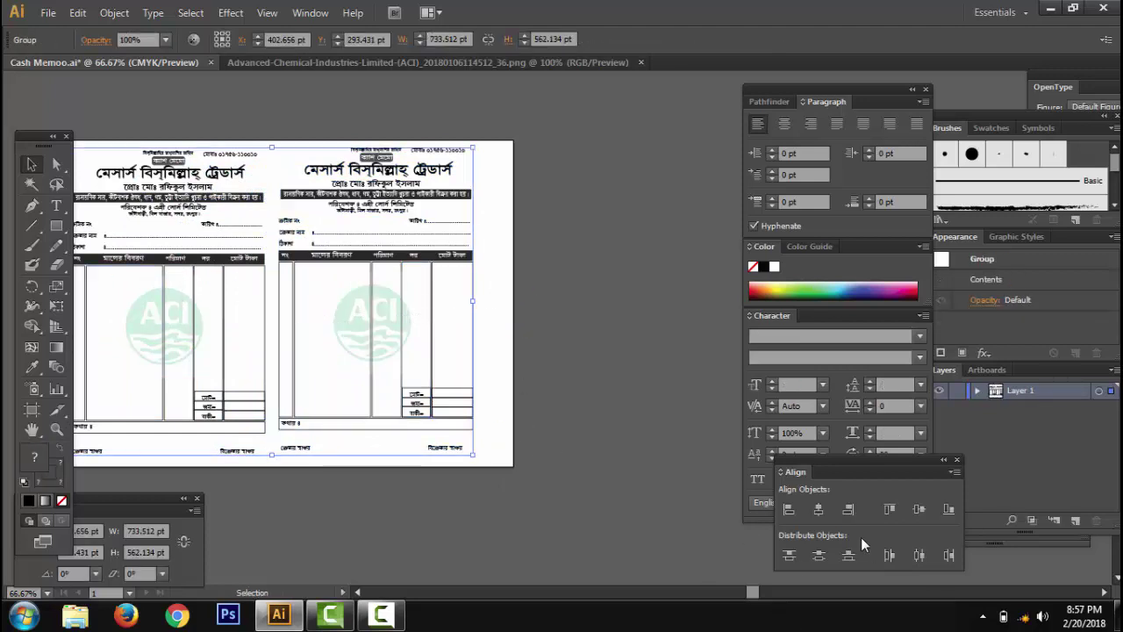
click(919, 509)
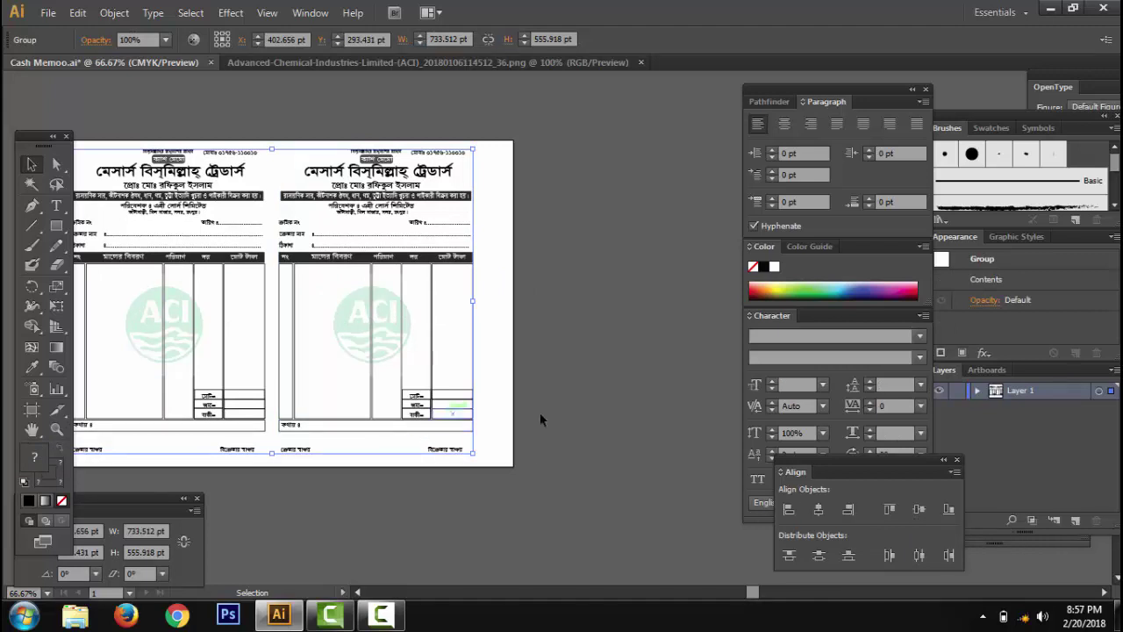
click(577, 415)
key(ctrl+space)
click(372, 339)
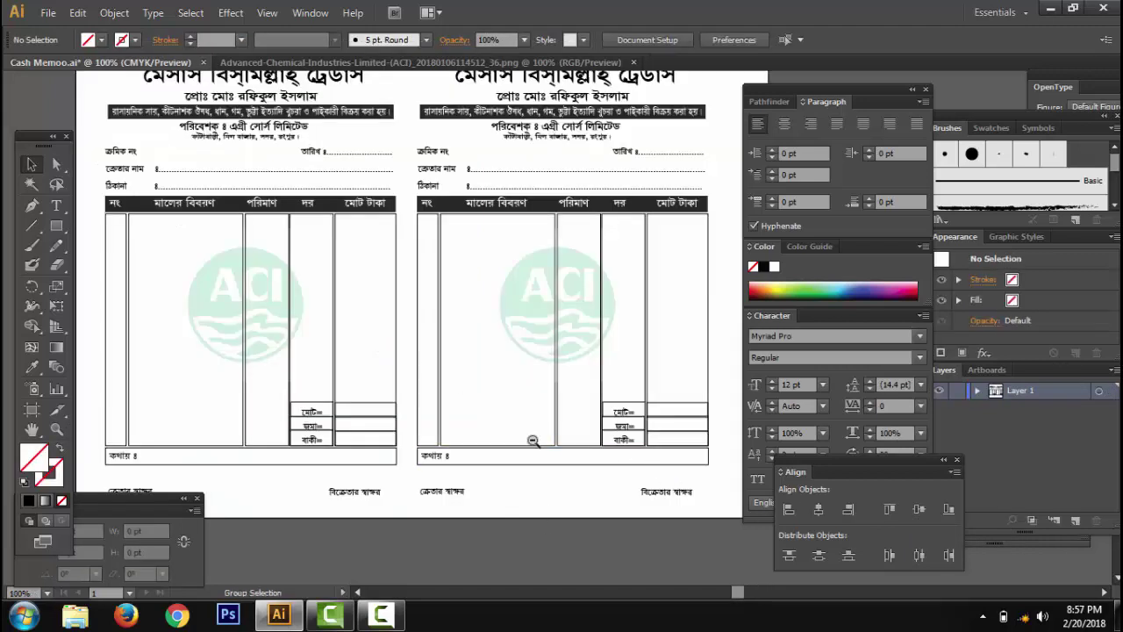
alt+click(535, 441)
Nudge both cash memos together 9 pt right and about 5 pt down on the page
key(ctrl+a)
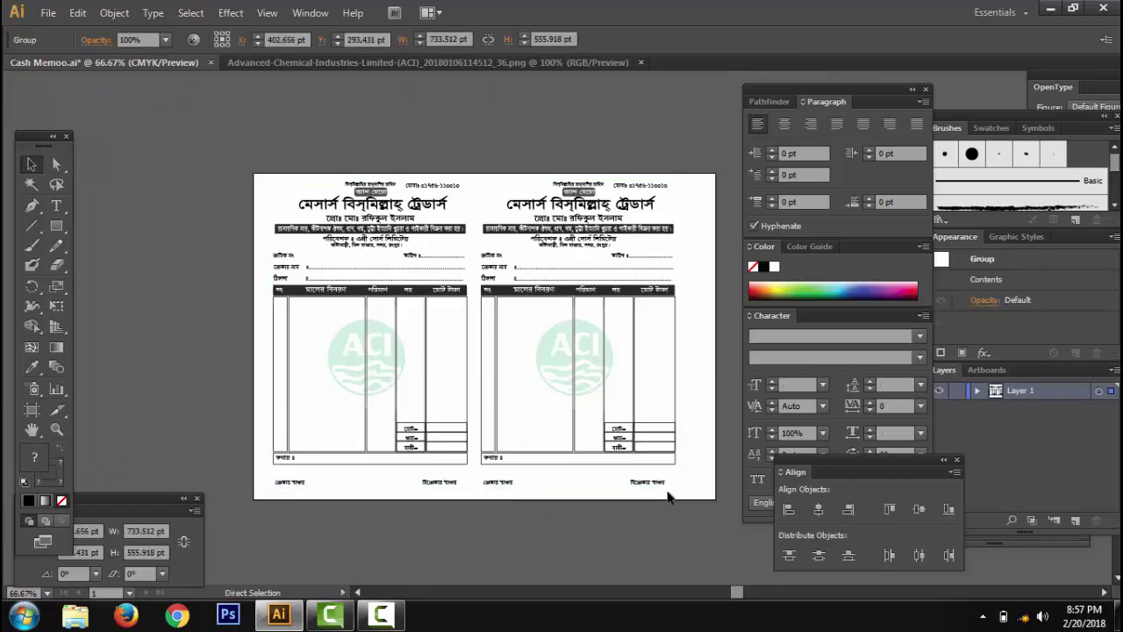
key(Right)
key(Right)
key(Right)
key(Right)
key(Right)
key(Right)
key(Right)
key(Right)
key(Right)
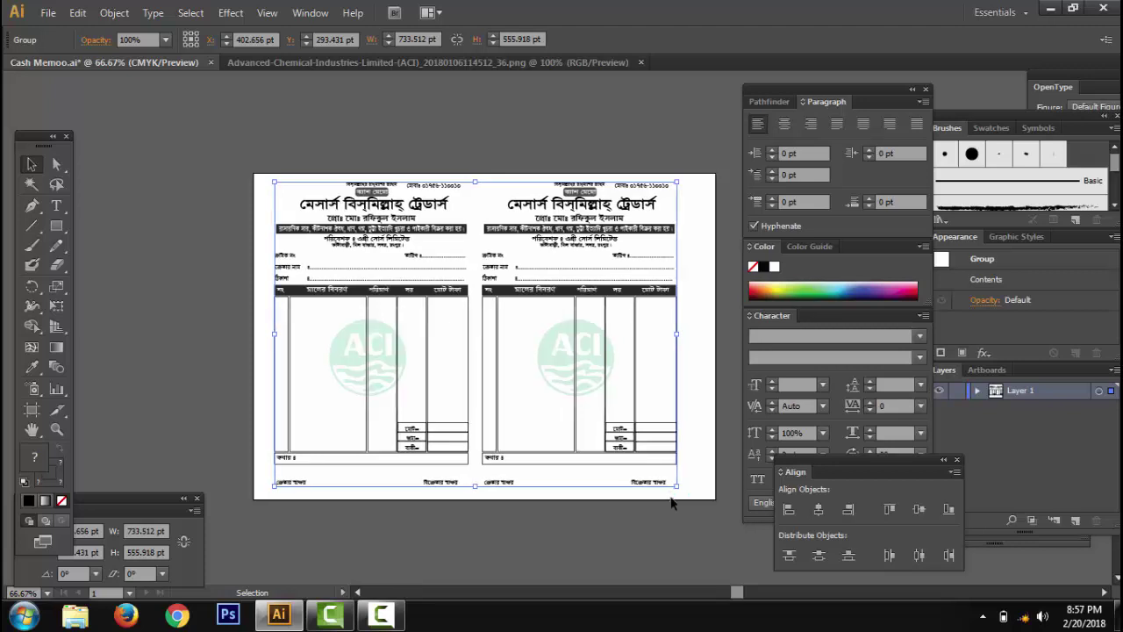
key(Down)
key(Down)
key(Down)
key(Down)
key(Down)
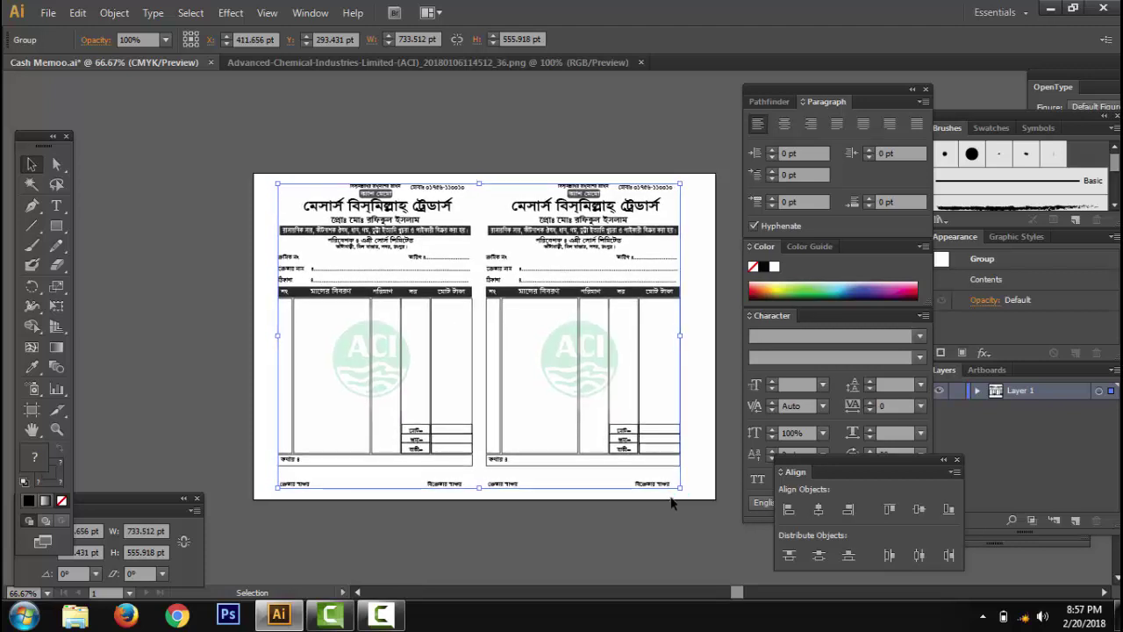
click(594, 518)
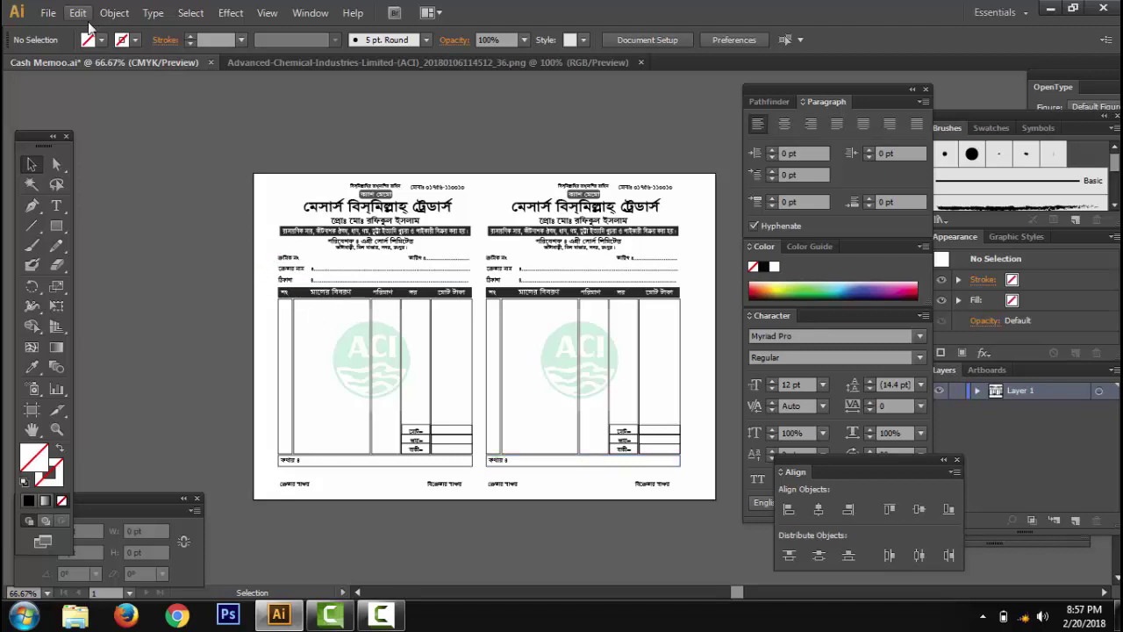
Examine the headers, tables and signature lines of both memos at 150% zoom with the panels hidden
key(ctrl+equal)
key(ctrl+equal)
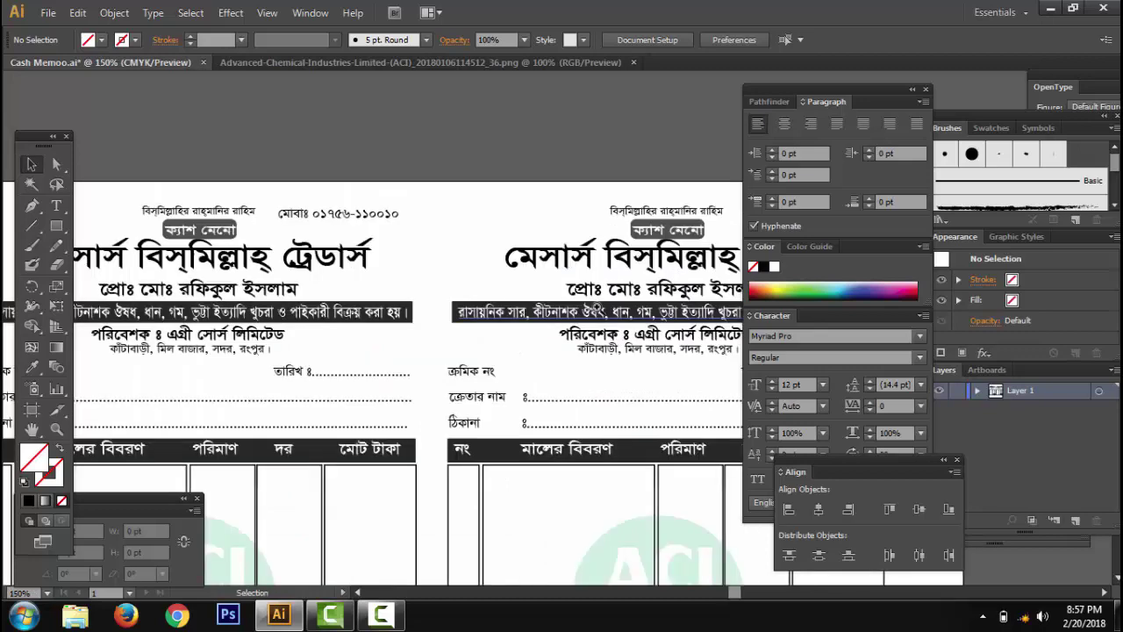
key(Tab)
scroll(535, 315, down, 2)
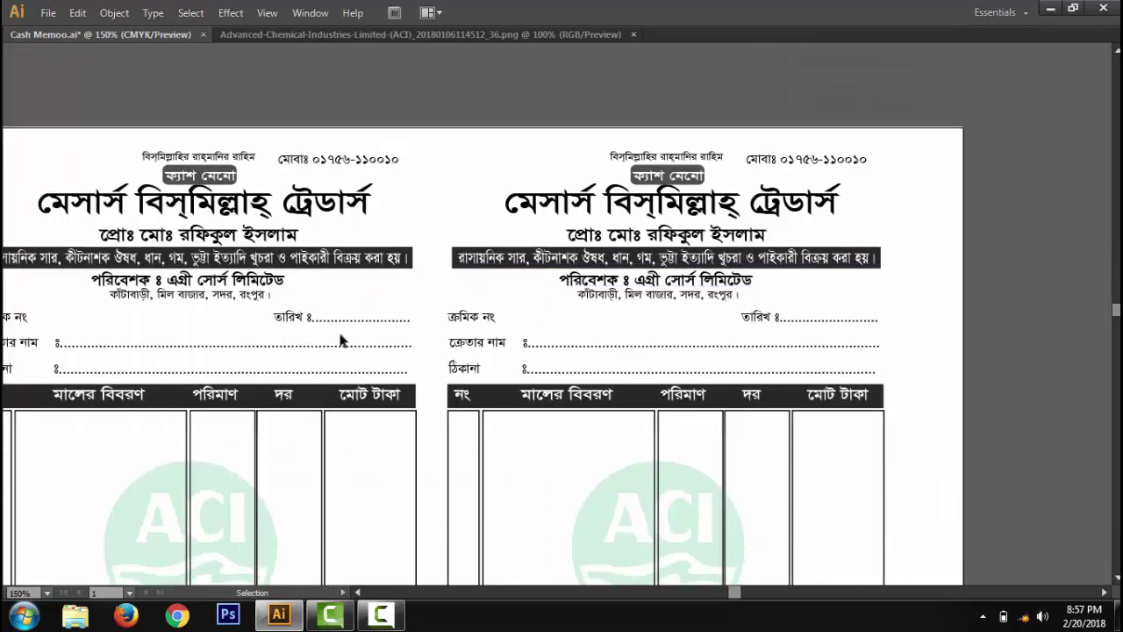
scroll(300, 343, down, 10)
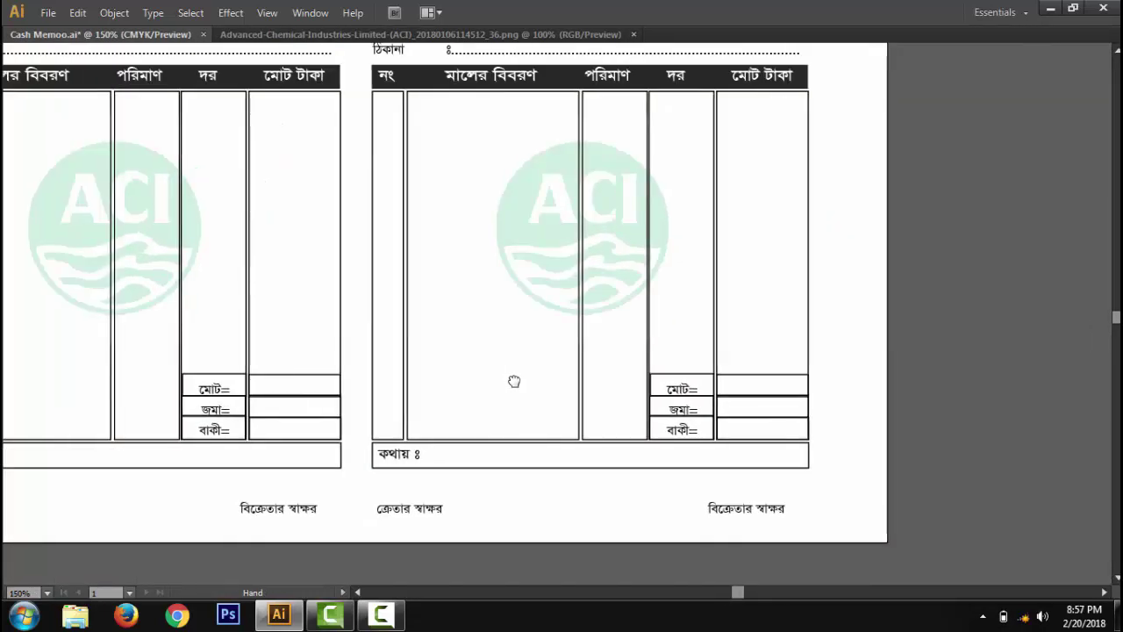
drag(473, 338, 582, 380)
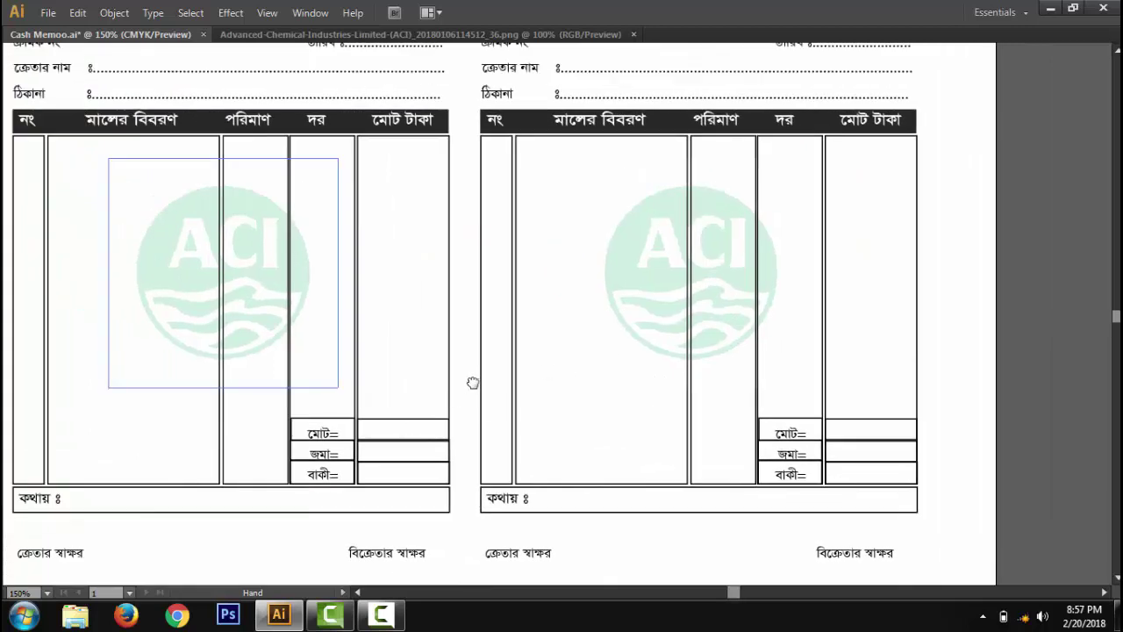